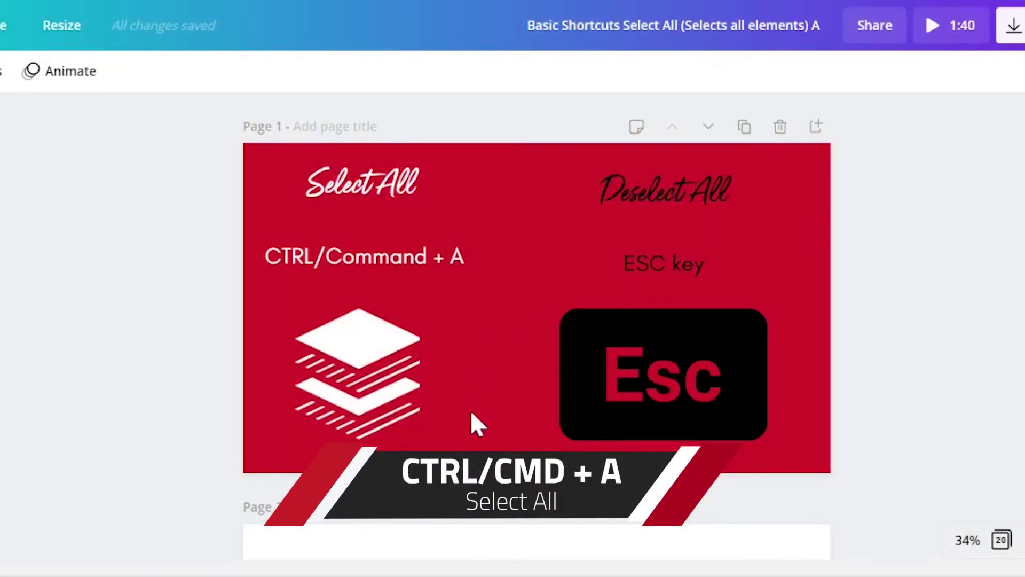
Select all elements on the Select All slide with Ctrl+A, then deselect them with Esc
{"action": "key", "text": "ctrl+a"}
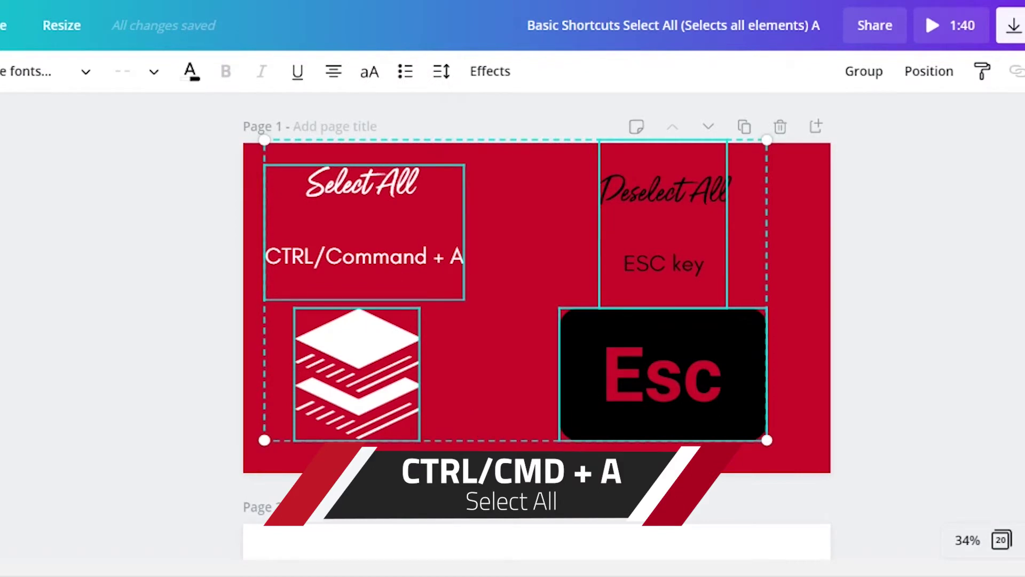
{"action": "key", "text": "Escape"}
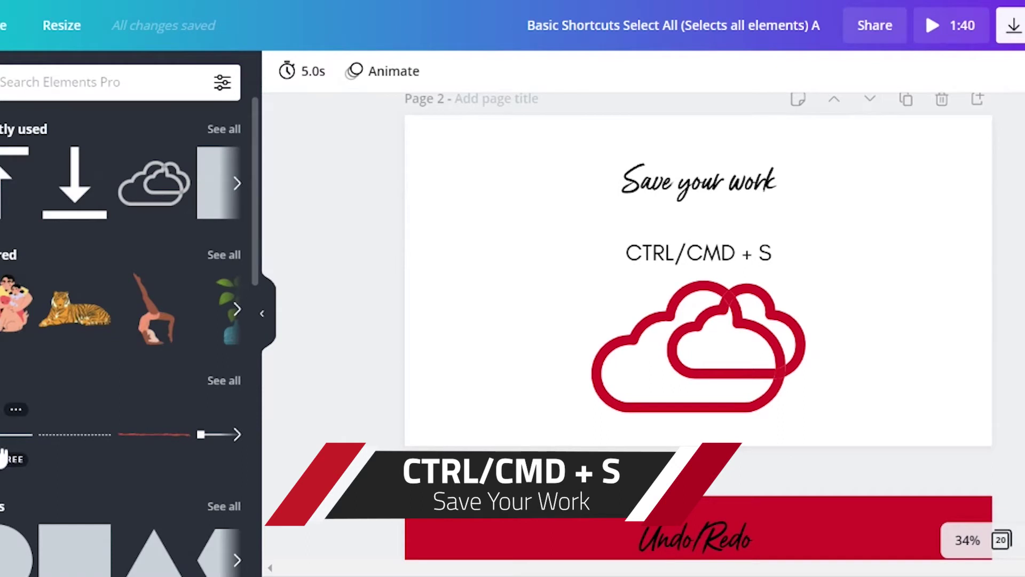
Add a red line and save with Ctrl+S, then delete the line and save again
{"action": "left_click", "coordinate": [4, 450]}
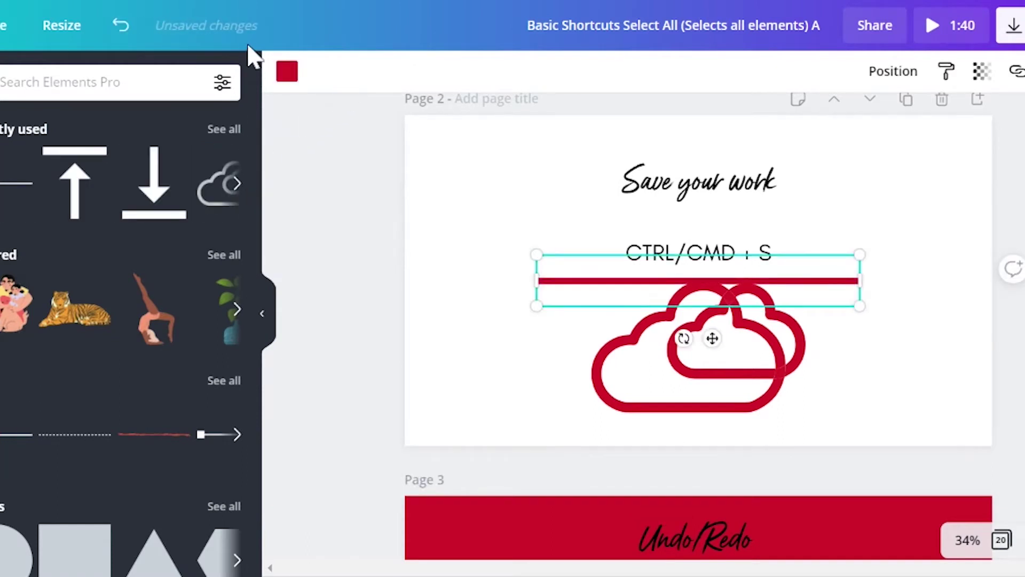
{"action": "key", "text": "ctrl+s"}
{"action": "key", "text": "Delete"}
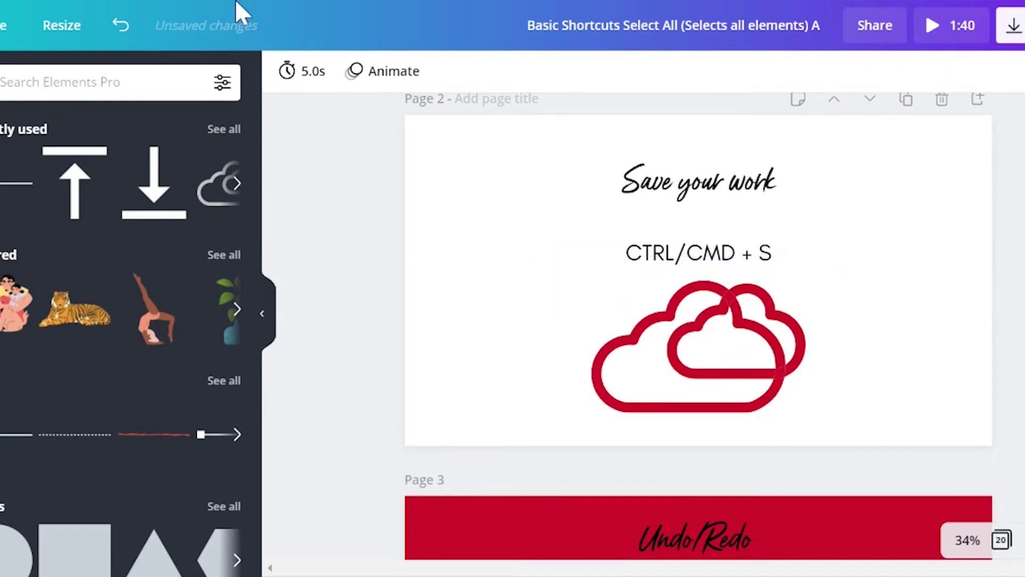
{"action": "key", "text": "ctrl+s"}
{"action": "left_click", "coordinate": [263, 314]}
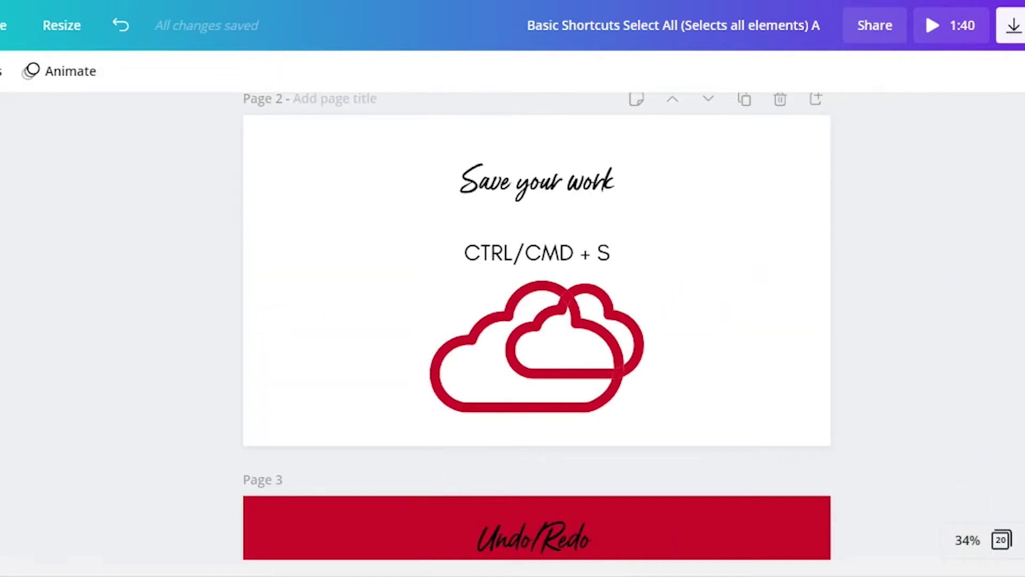
Alt-drag a copy of the circular arrow below it, undo and redo the copy, then delete it
{"action": "scroll", "coordinate": [537, 326], "scroll_direction": "down", "scroll_amount": 3}
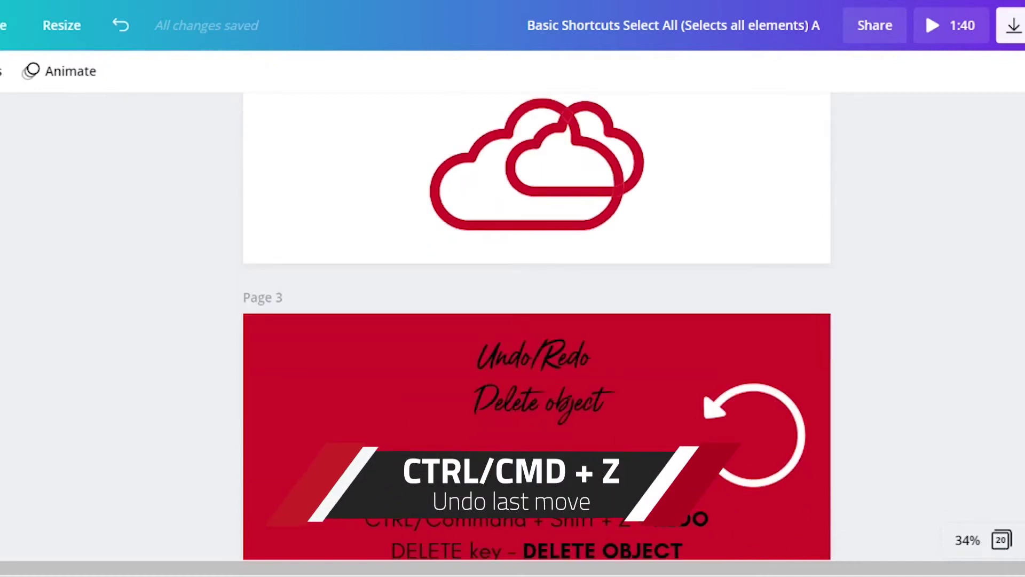
{"action": "scroll", "coordinate": [537, 326], "scroll_direction": "down", "scroll_amount": 3}
{"action": "left_click", "coordinate": [731, 316]}
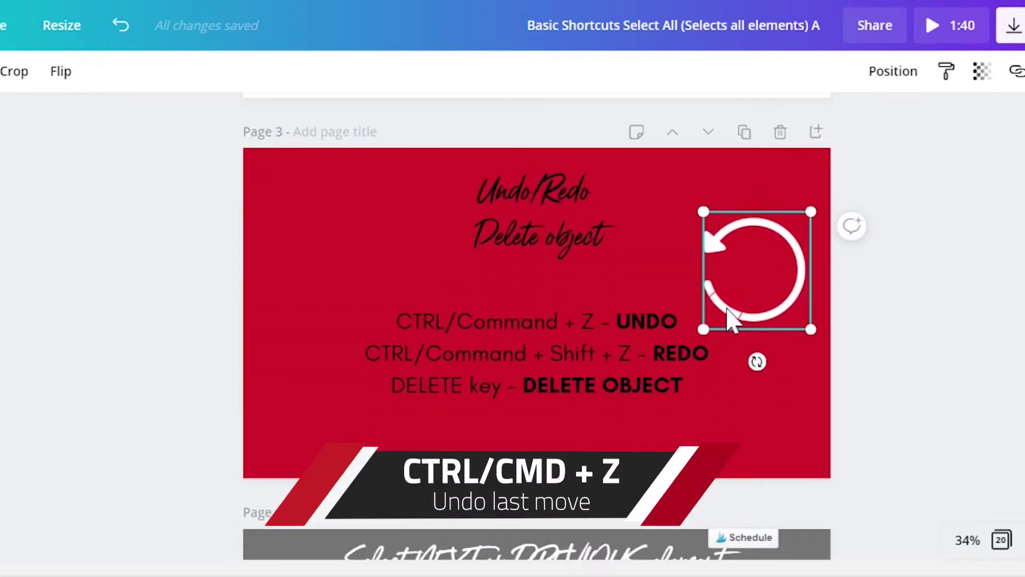
{"action": "left_click_drag", "start_coordinate": [732, 318], "coordinate": [733, 419]}
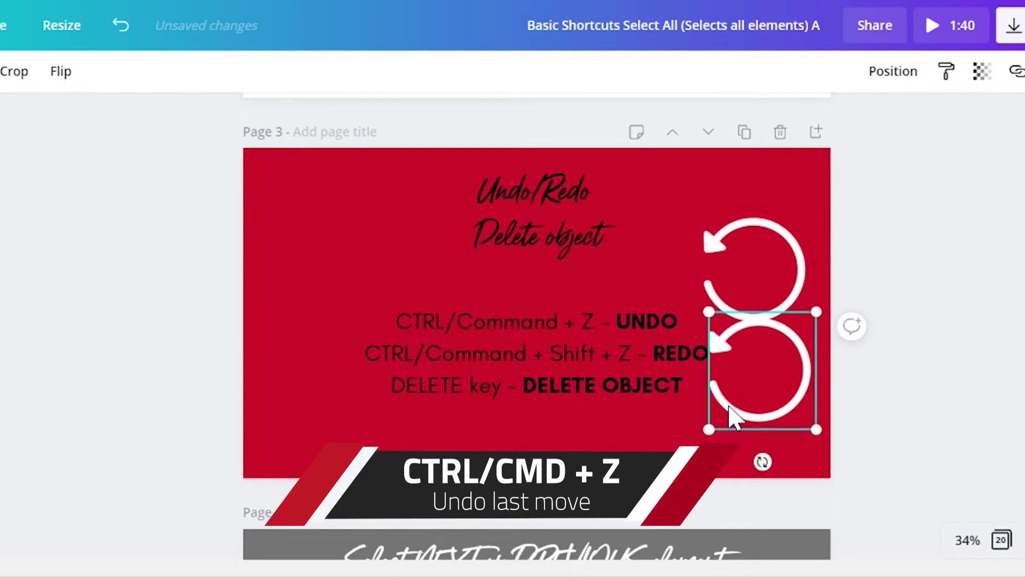
{"action": "key", "text": "ctrl+z"}
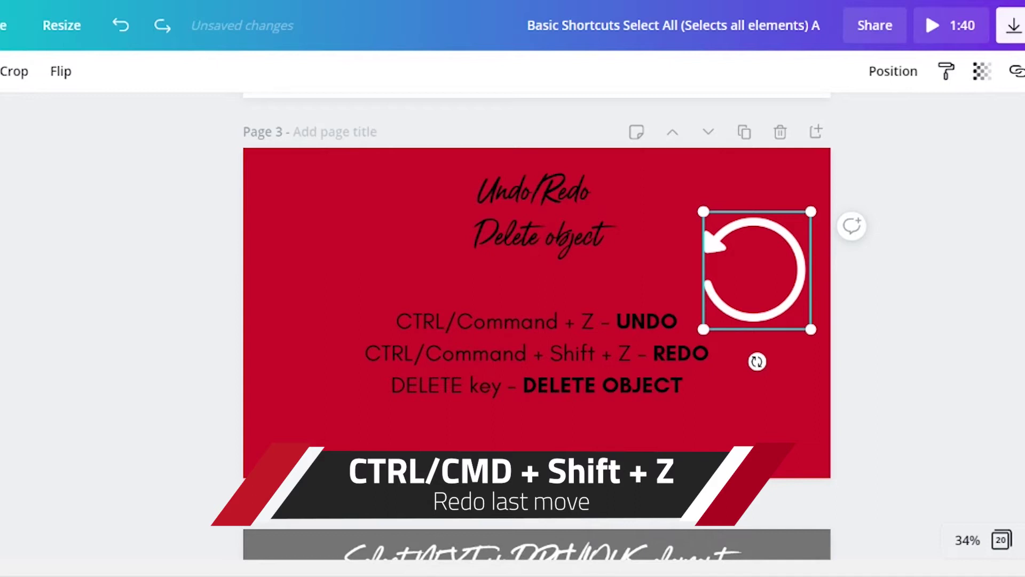
{"action": "key", "text": "ctrl+shift+z"}
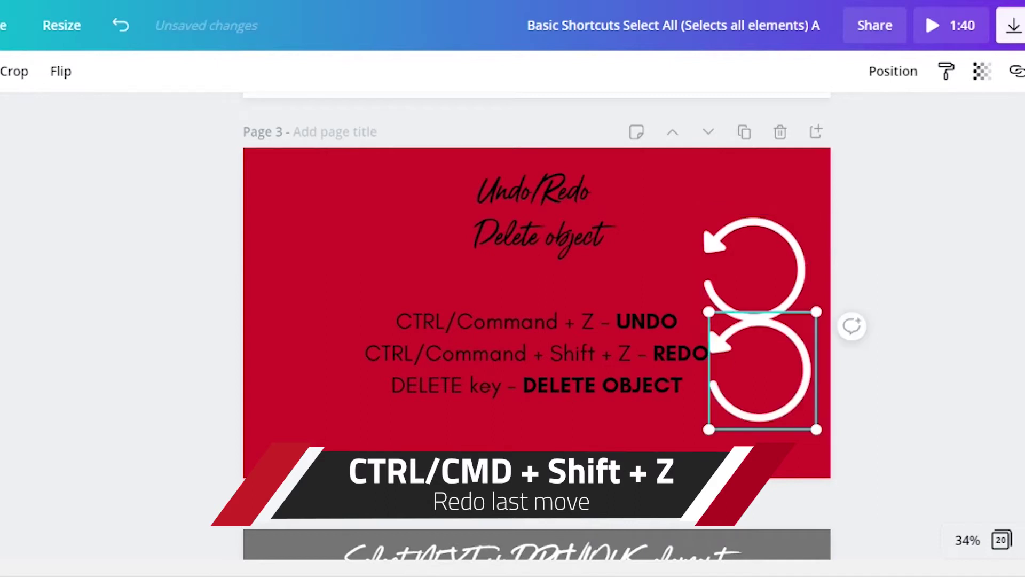
{"action": "key", "text": "Delete"}
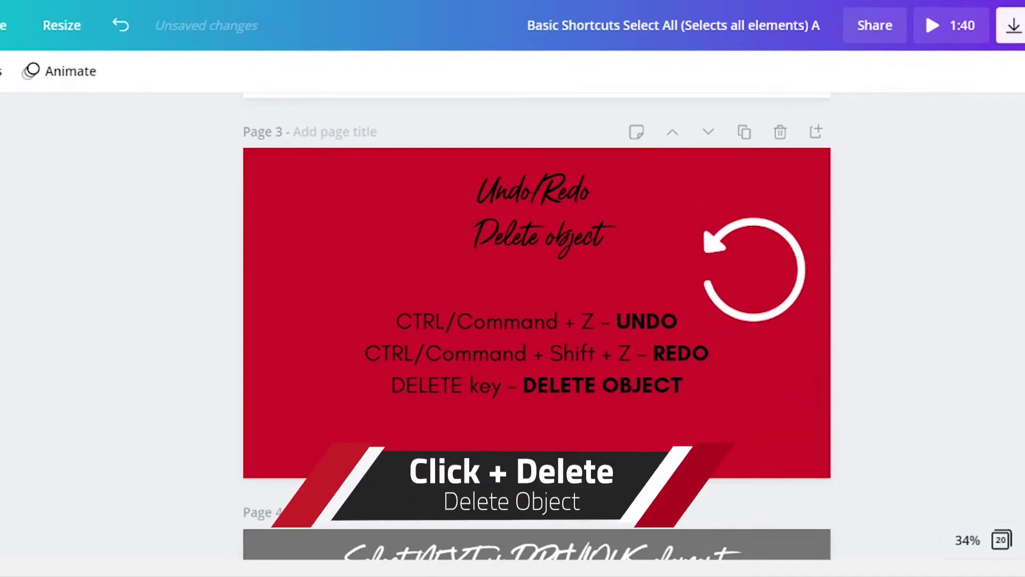
{"action": "scroll", "coordinate": [656, 402], "scroll_direction": "down", "scroll_amount": 5}
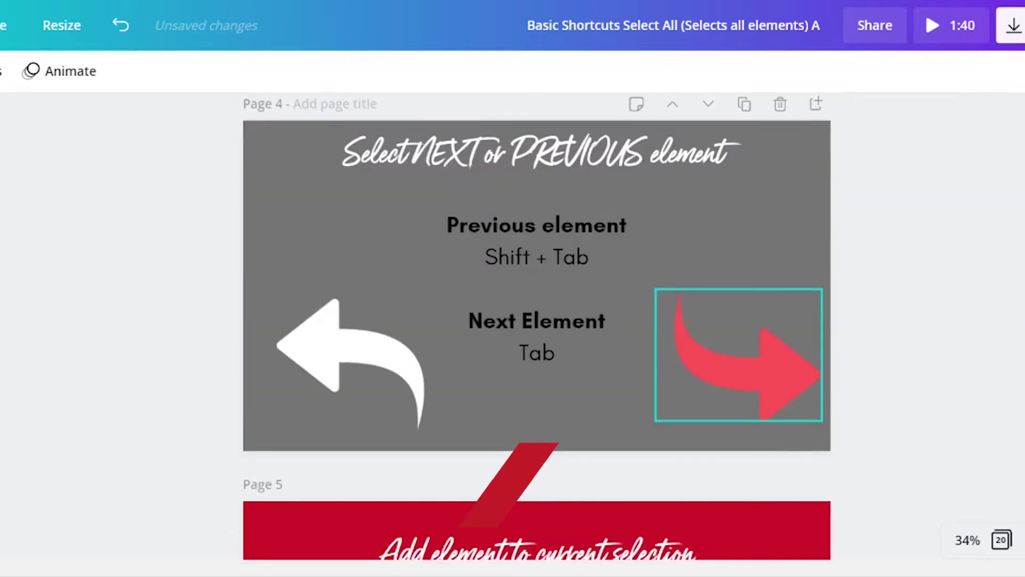
Starting from the white left arrow, cycle the selection forward with Tab and backward with Shift+Tab
{"action": "left_click", "coordinate": [413, 394]}
{"action": "key", "text": "Tab"}
{"action": "key", "text": "Tab"}
{"action": "key", "text": "Tab"}
{"action": "key", "text": "Tab"}
{"action": "key", "text": "Tab"}
{"action": "key", "text": "Tab"}
{"action": "key", "text": "Tab"}
{"action": "key", "text": "Tab"}
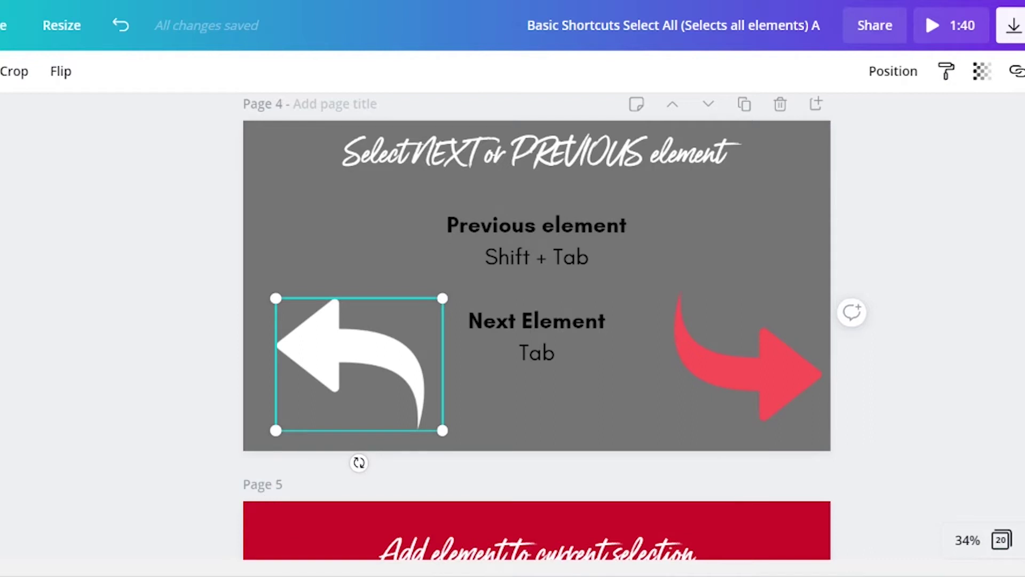
{"action": "key", "text": "shift+Tab"}
{"action": "key", "text": "shift+Tab"}
{"action": "key", "text": "shift+Tab"}
{"action": "key", "text": "shift+Tab"}
{"action": "key", "text": "shift+Tab"}
{"action": "key", "text": "shift+Tab"}
{"action": "key", "text": "shift+Tab"}
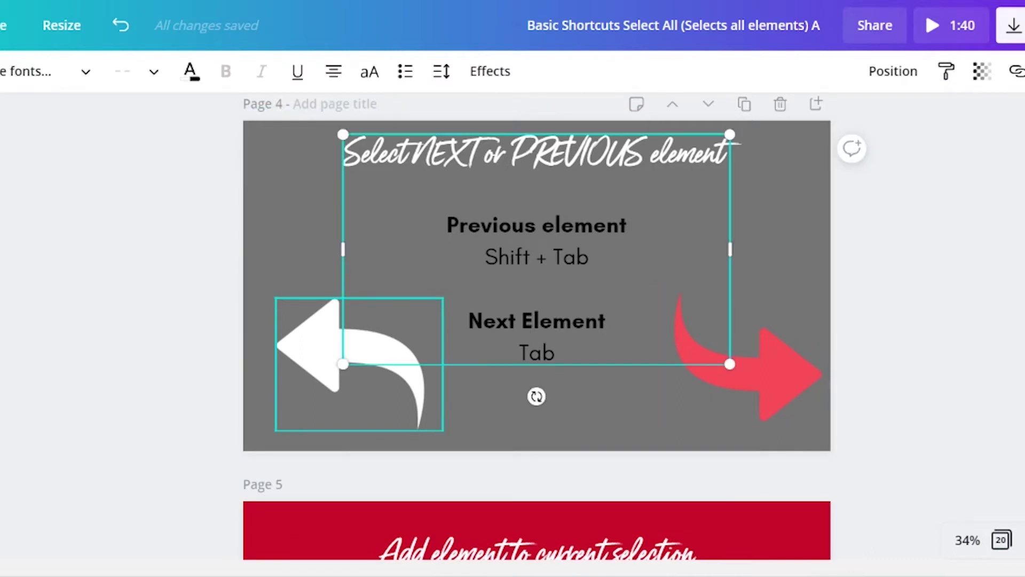
{"action": "key", "text": "shift+Tab"}
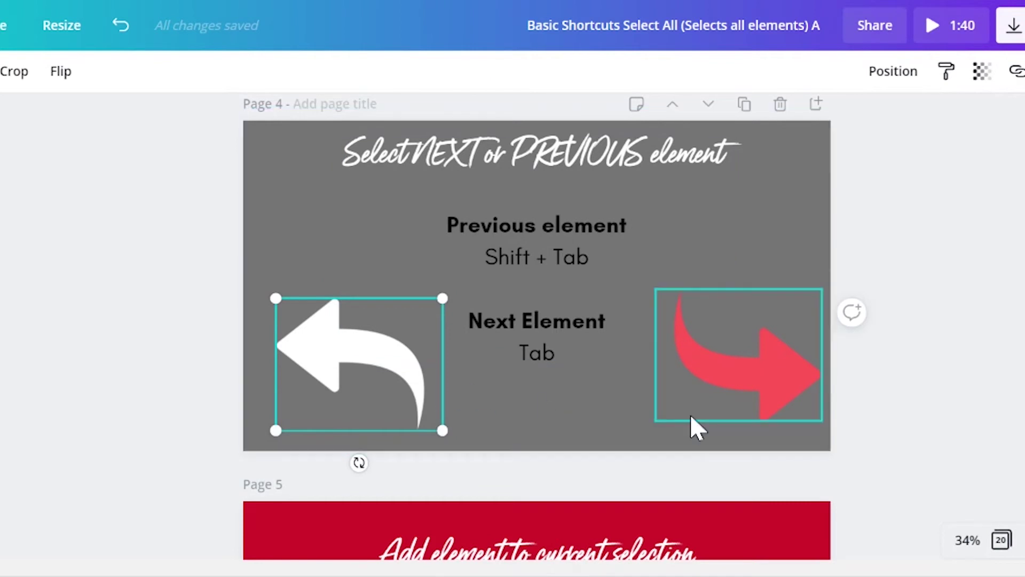
On page 5, select the white circle, then Shift-add the white and pink arrows
{"action": "scroll", "coordinate": [690, 414], "scroll_direction": "down", "scroll_amount": 5}
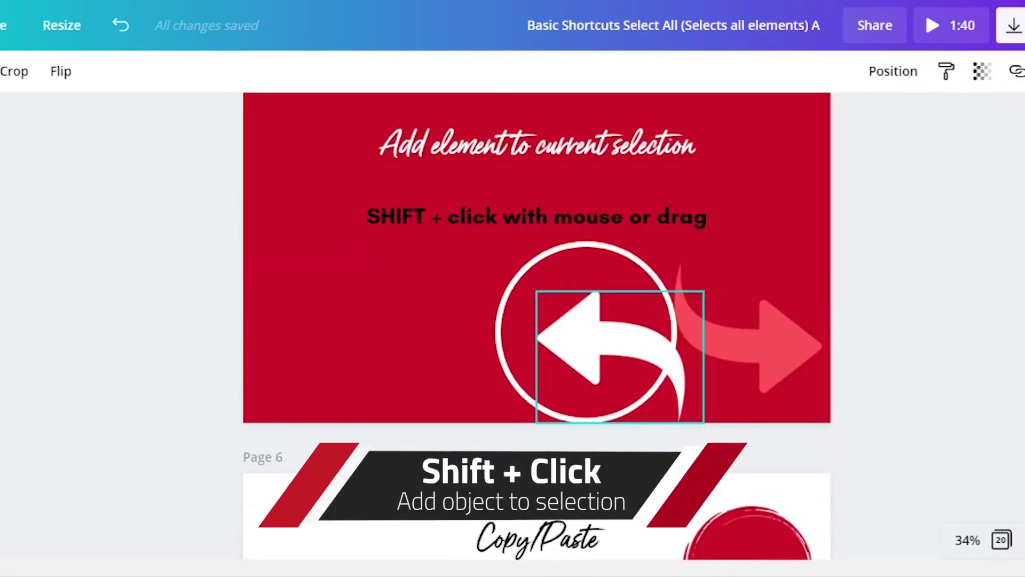
{"action": "left_click", "coordinate": [603, 354]}
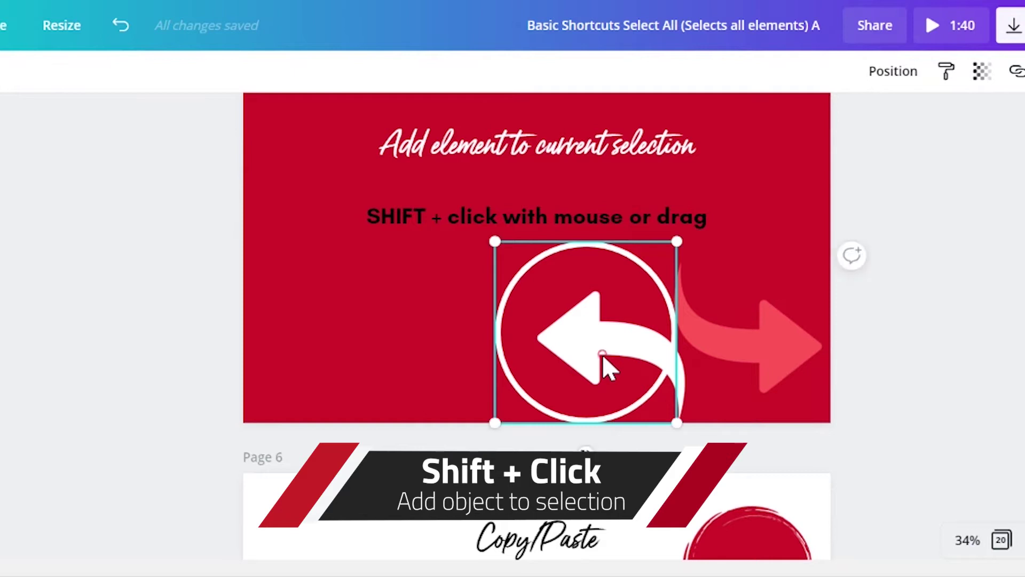
{"action": "left_click", "coordinate": [685, 390], "text": "shift"}
{"action": "left_click", "coordinate": [771, 365], "text": "shift"}
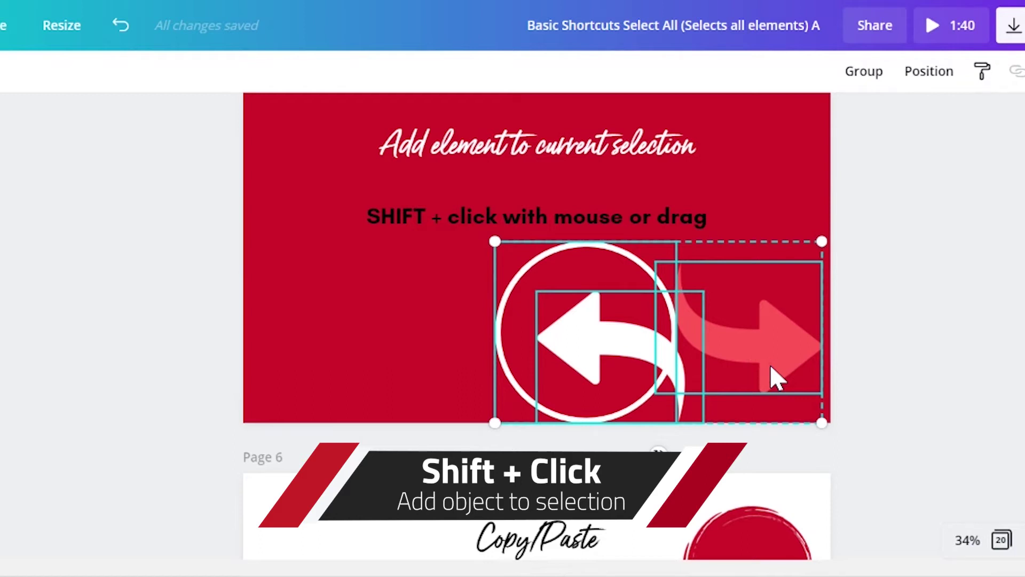
Paste a copy of the red circle below the original on the Copy/Duplicate slide, then delete it
{"action": "left_click", "coordinate": [872, 364]}
{"action": "scroll", "coordinate": [870, 363], "scroll_direction": "down", "scroll_amount": 1}
{"action": "scroll", "coordinate": [873, 372], "scroll_direction": "down", "scroll_amount": 7}
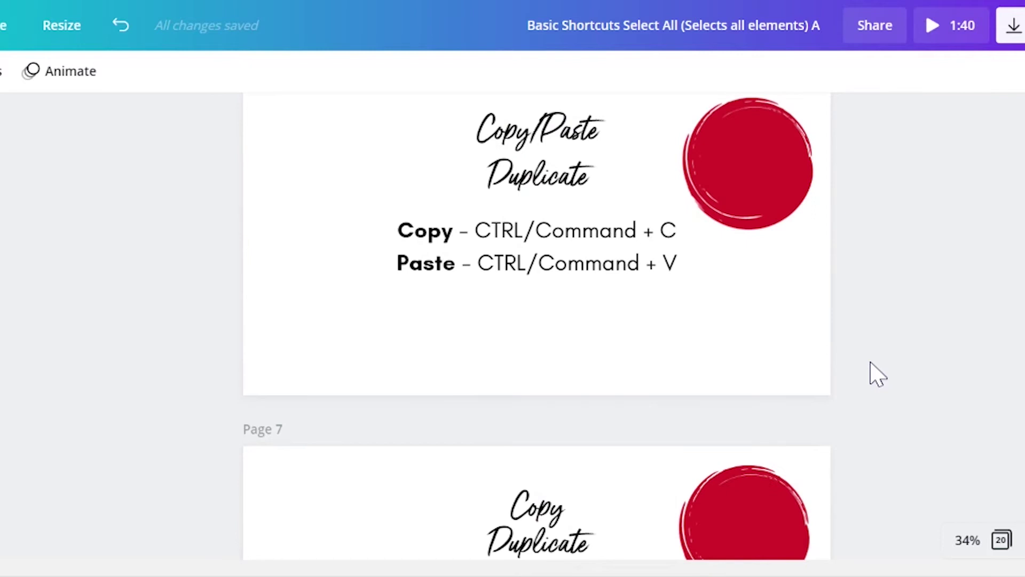
{"action": "left_click", "coordinate": [765, 172]}
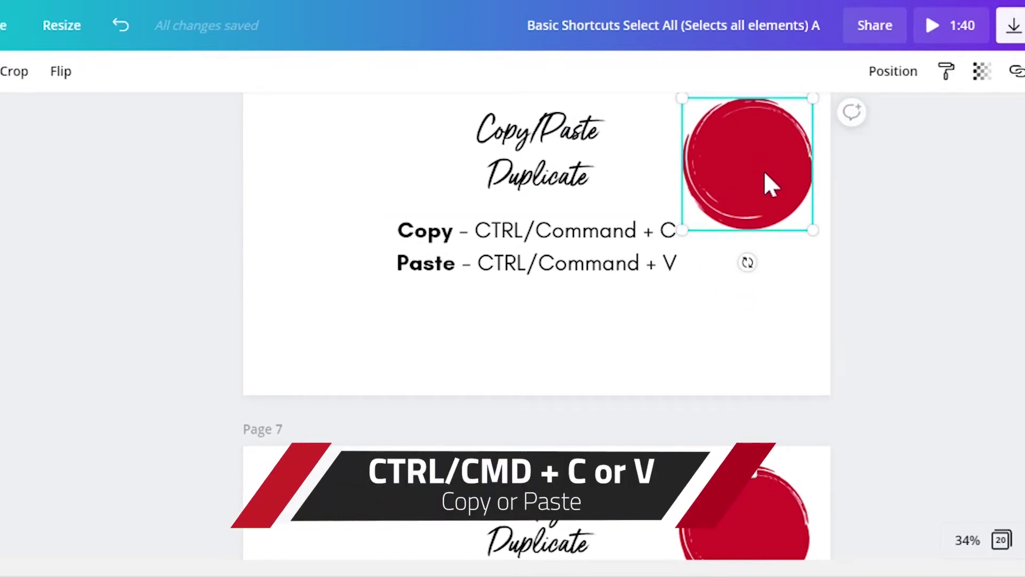
{"action": "left_click", "coordinate": [754, 316]}
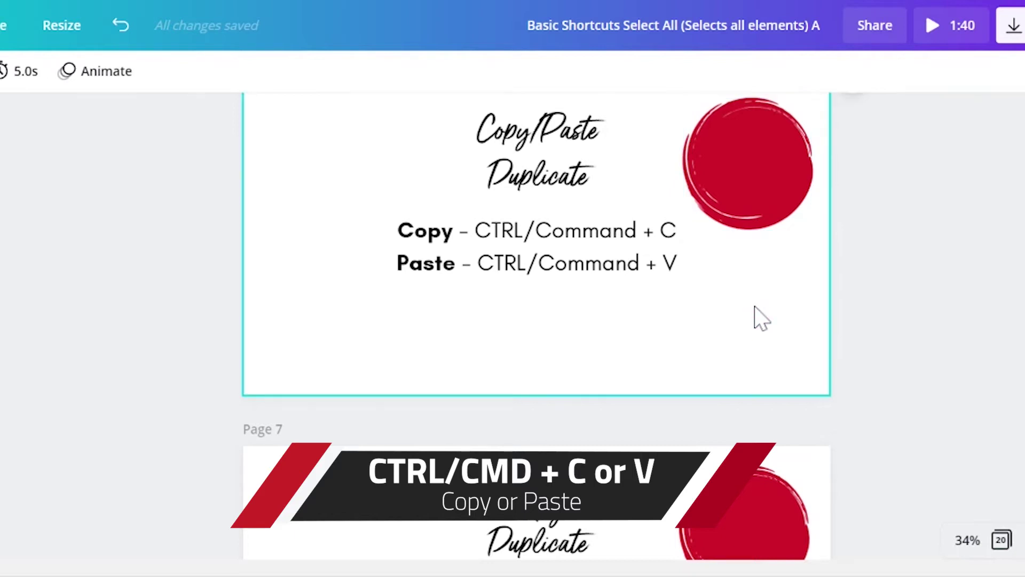
{"action": "key", "text": "ctrl+v"}
{"action": "left_click_drag", "start_coordinate": [758, 196], "coordinate": [755, 334]}
{"action": "key", "text": "Delete"}
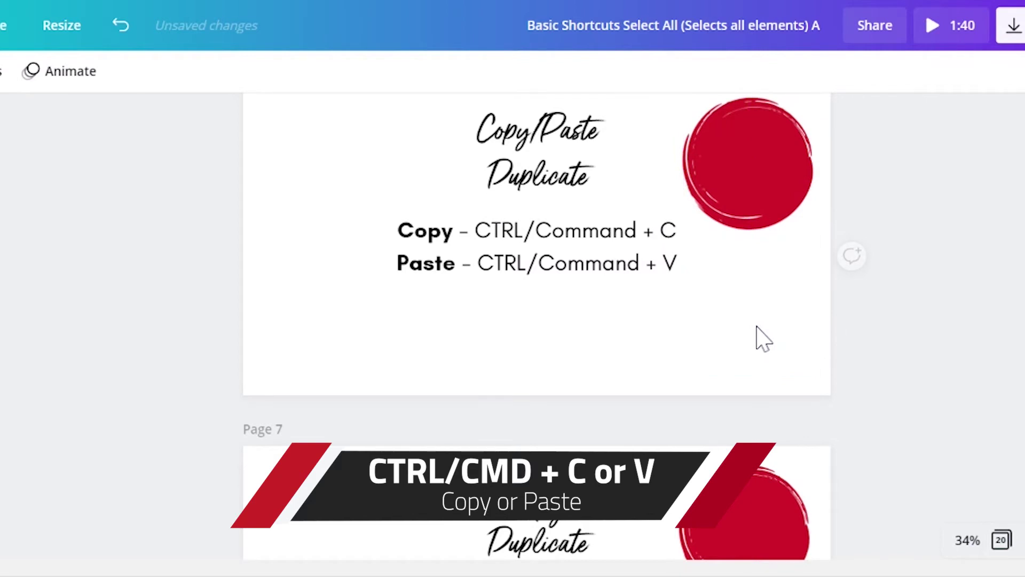
Make red circle copies by dragging and with Ctrl+D, then delete both extra circles
{"action": "scroll", "coordinate": [764, 339], "scroll_direction": "down", "scroll_amount": 6}
{"action": "scroll", "coordinate": [763, 340], "scroll_direction": "down", "scroll_amount": 2}
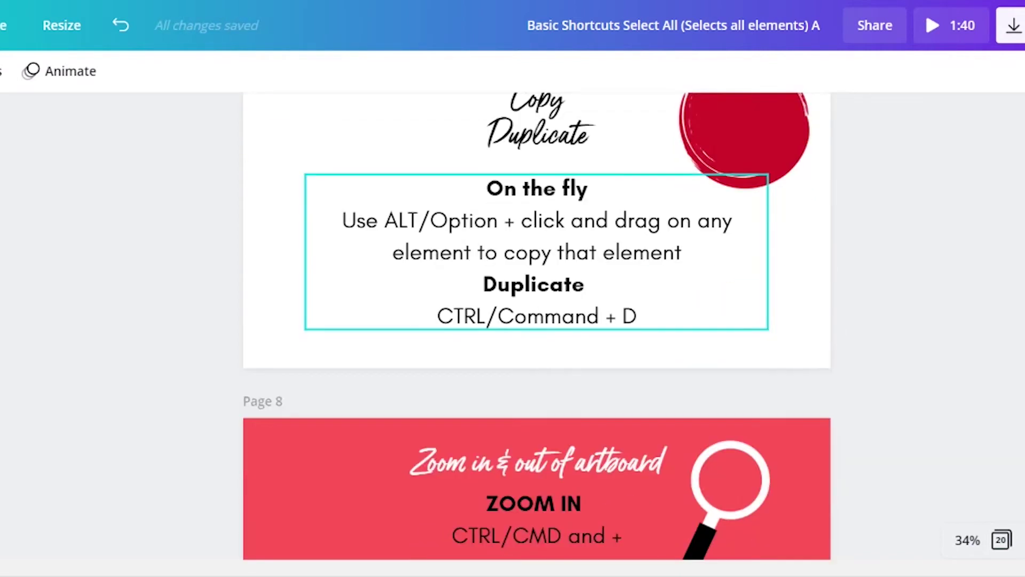
{"action": "scroll", "coordinate": [792, 327], "scroll_direction": "up", "scroll_amount": 3}
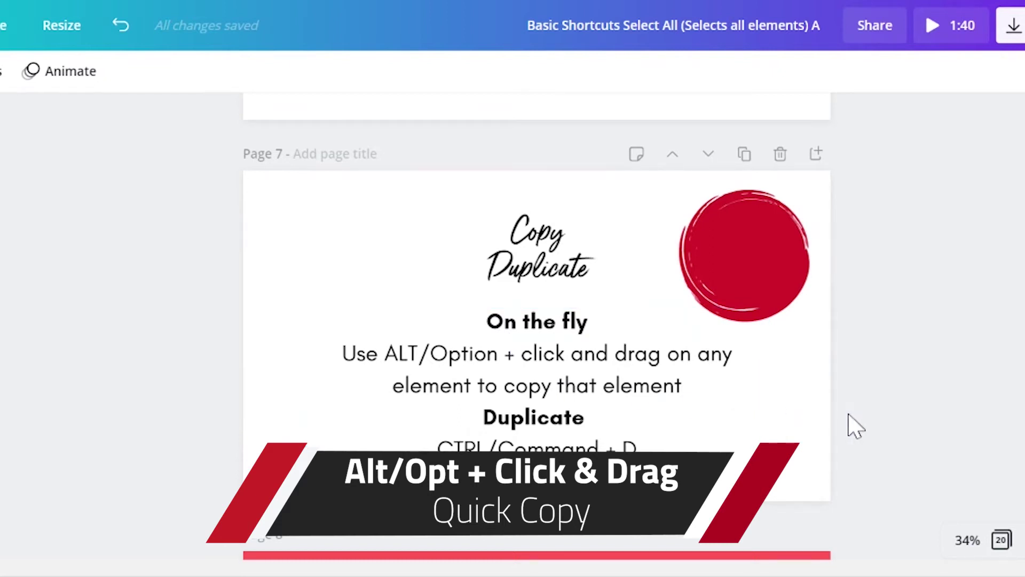
{"action": "left_click_drag", "start_coordinate": [763, 277], "coordinate": [770, 439]}
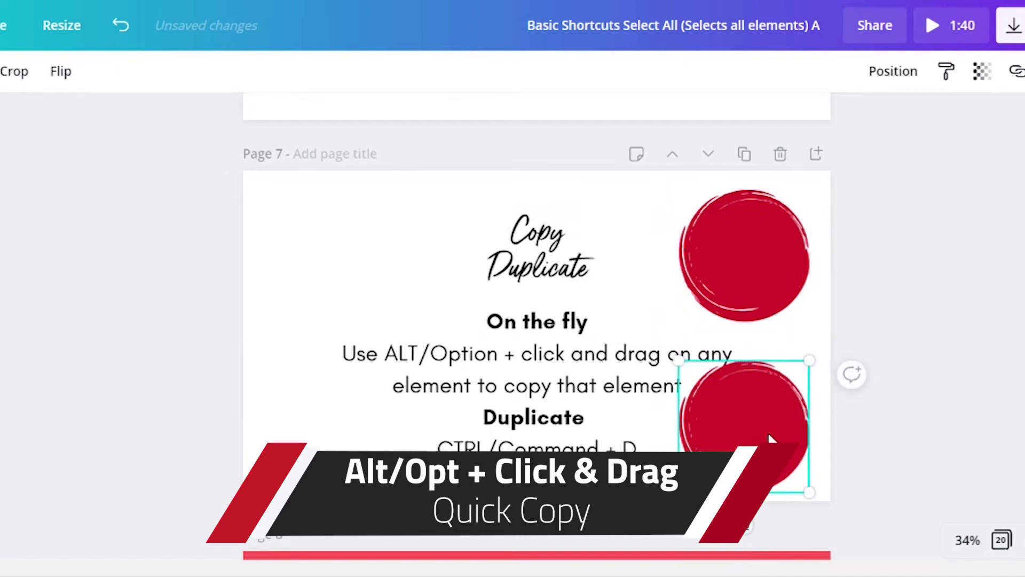
{"action": "key", "text": "ctrl+d"}
{"action": "left_click_drag", "start_coordinate": [768, 432], "coordinate": [548, 328]}
{"action": "key", "text": "Delete"}
{"action": "left_click", "coordinate": [743, 453]}
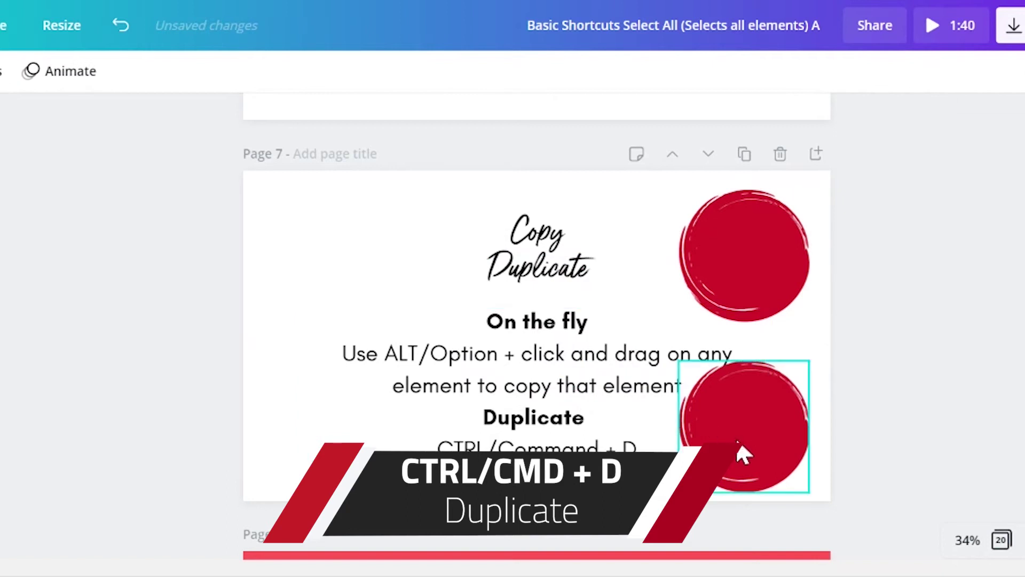
{"action": "key", "text": "Delete"}
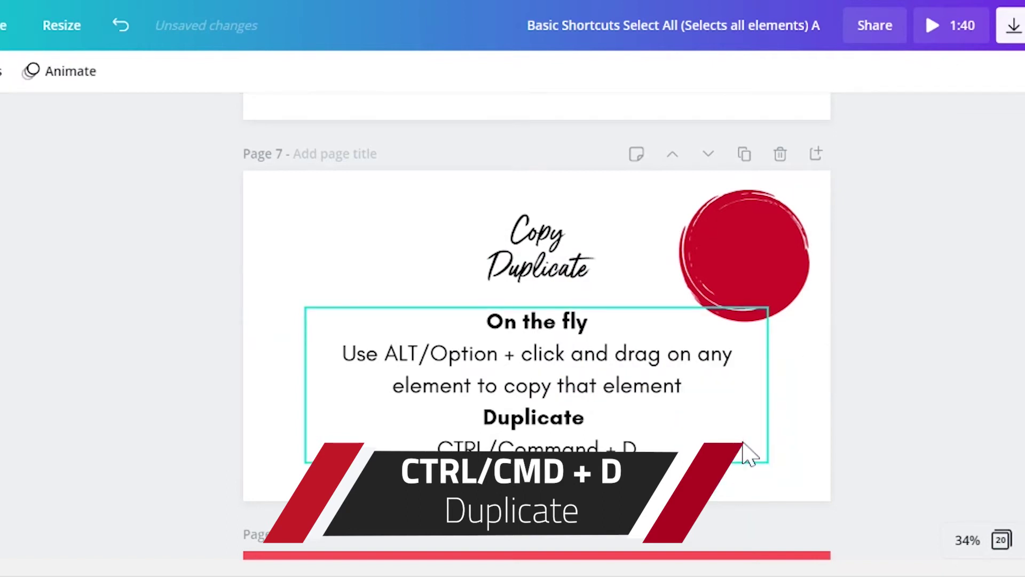
{"action": "scroll", "coordinate": [749, 454], "scroll_direction": "down", "scroll_amount": 7}
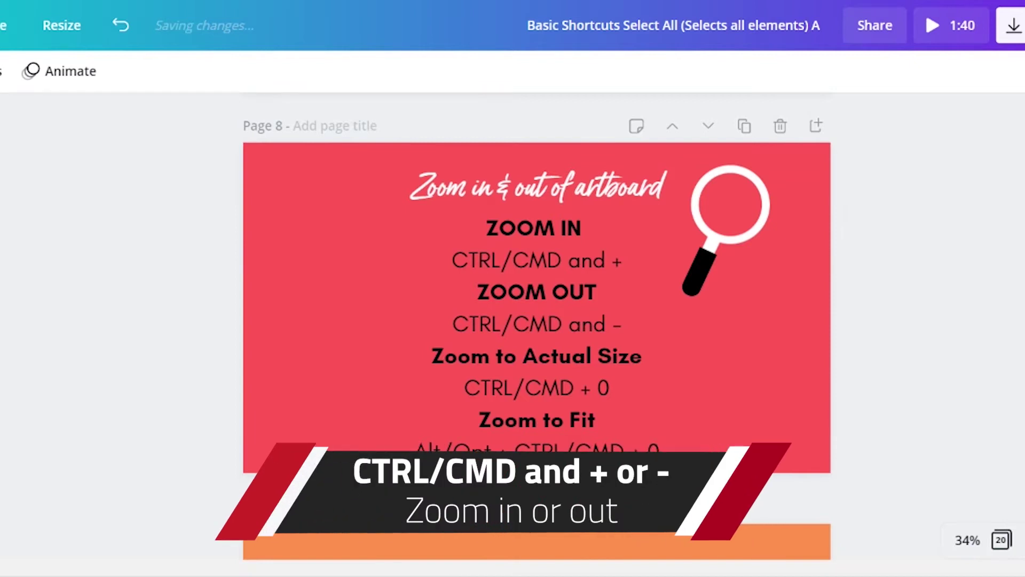
Zoom in and out twice with Ctrl+plus/minus, then show actual size (Ctrl+0) and fit (Ctrl+Alt+0)
{"action": "key", "text": "ctrl+plus"}
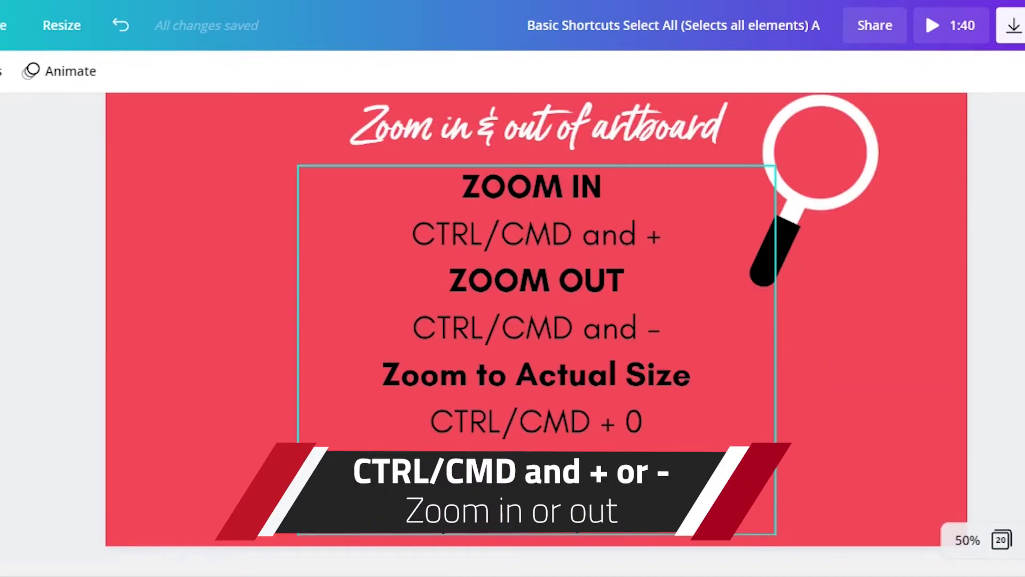
{"action": "key", "text": "ctrl+minus"}
{"action": "key", "text": "ctrl+plus"}
{"action": "key", "text": "ctrl+minus"}
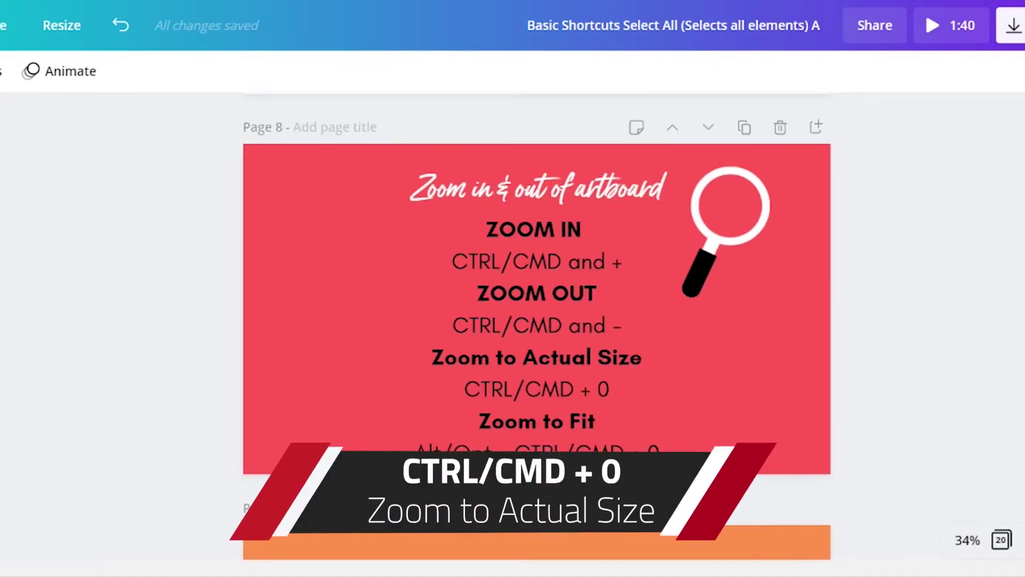
{"action": "key", "text": "ctrl+0"}
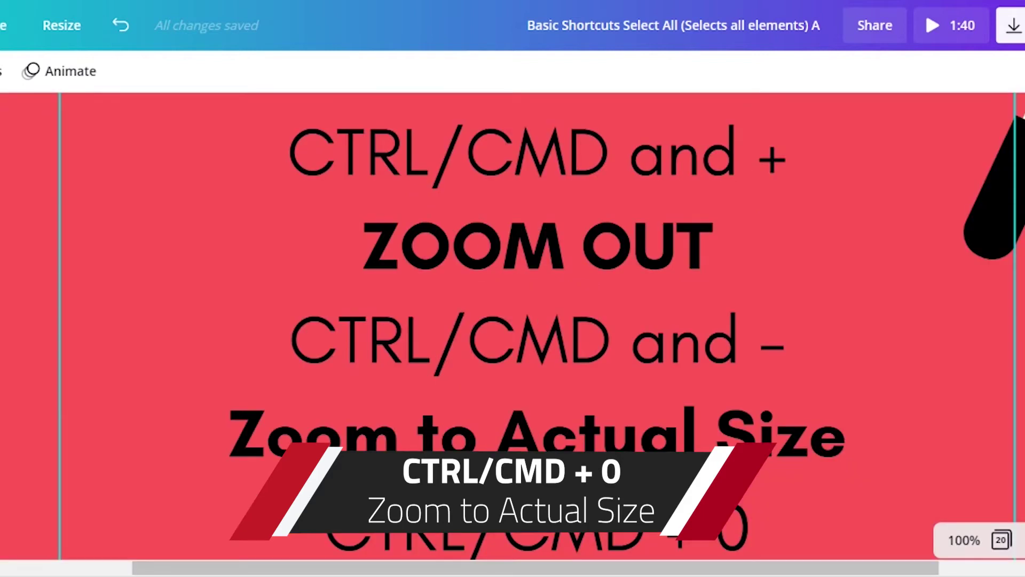
{"action": "key", "text": "ctrl+alt+0"}
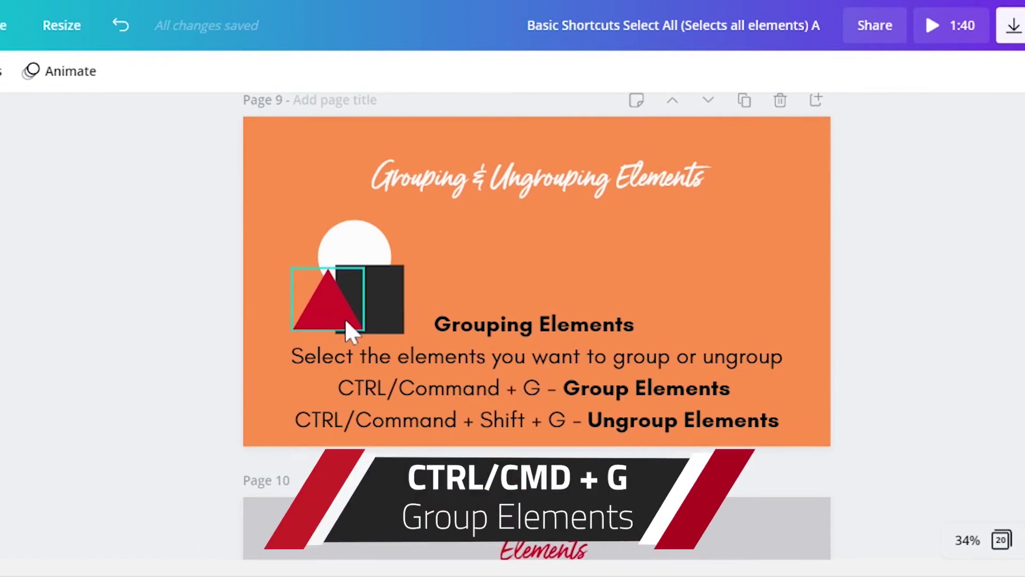
{"action": "left_click", "coordinate": [341, 319]}
{"action": "left_click", "coordinate": [374, 310], "text": "shift"}
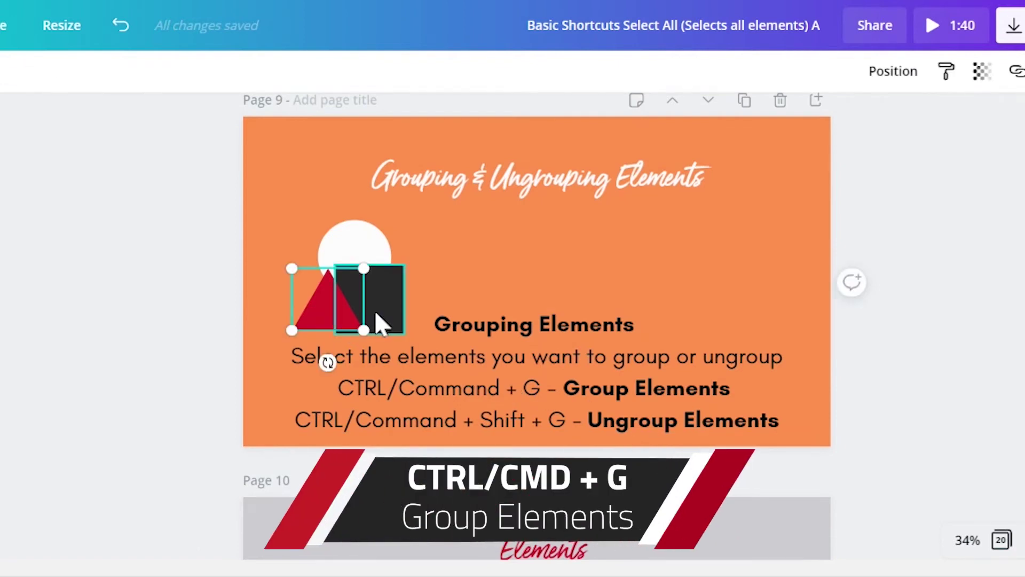
{"action": "left_click", "coordinate": [364, 256], "text": "shift"}
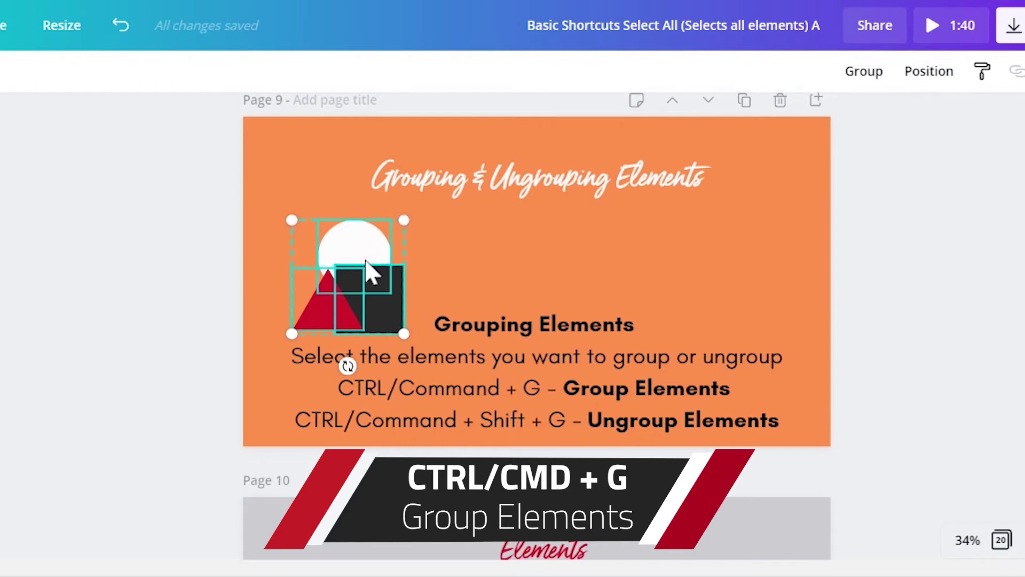
{"action": "key", "text": "ctrl+g"}
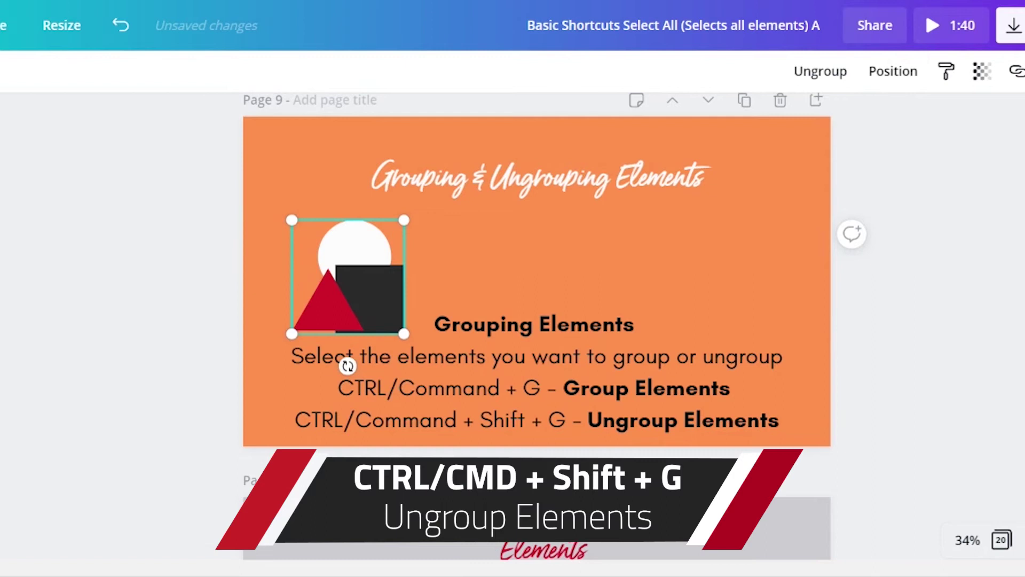
{"action": "key", "text": "ctrl+shift+g"}
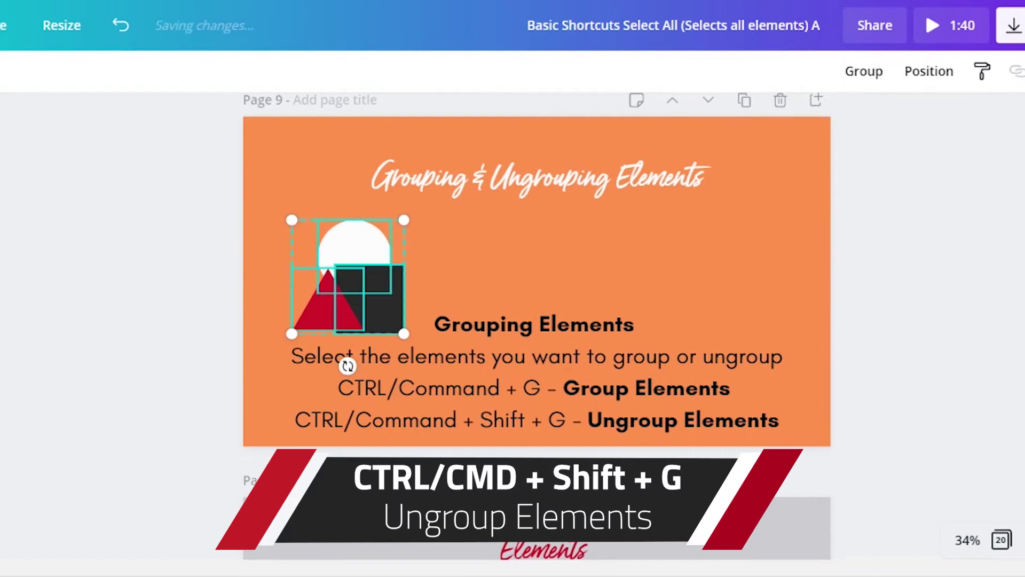
{"action": "left_click", "coordinate": [863, 298]}
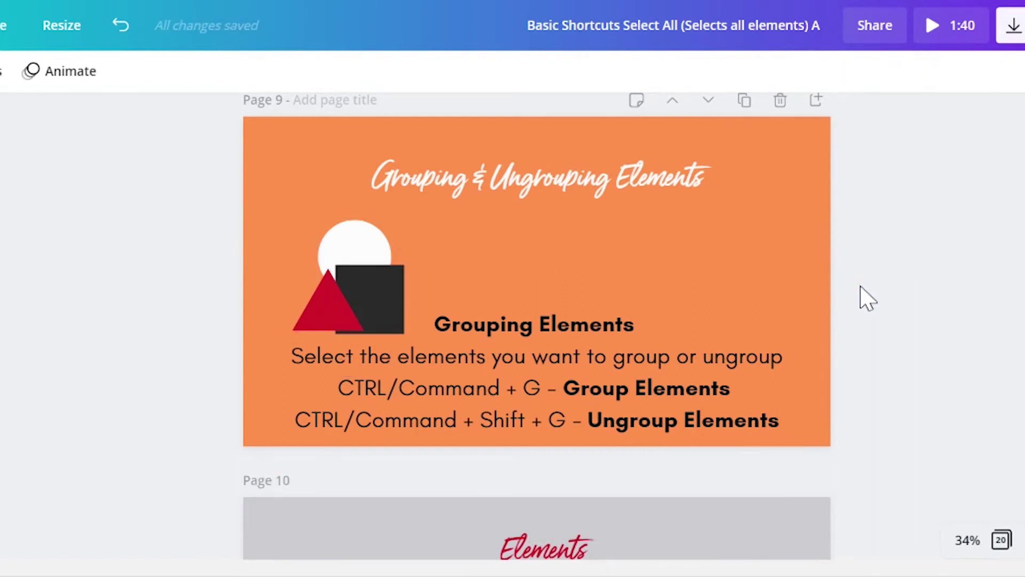
Add a blank page after page 10 with Ctrl+Enter, then delete it to keep 20 pages
{"action": "scroll", "coordinate": [863, 298], "scroll_direction": "down", "scroll_amount": 5}
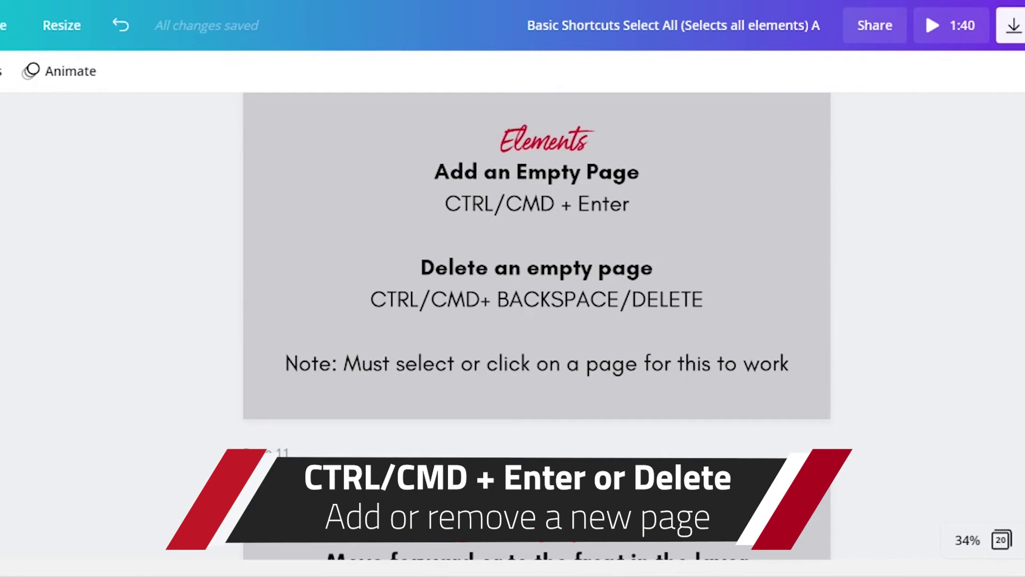
{"action": "left_click", "coordinate": [821, 232]}
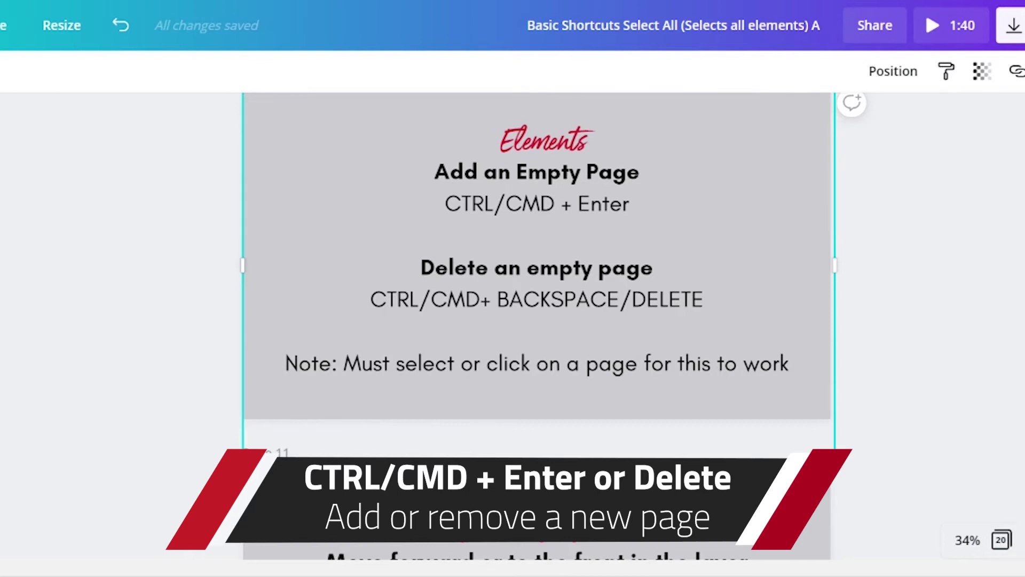
{"action": "key", "text": "ctrl+Return"}
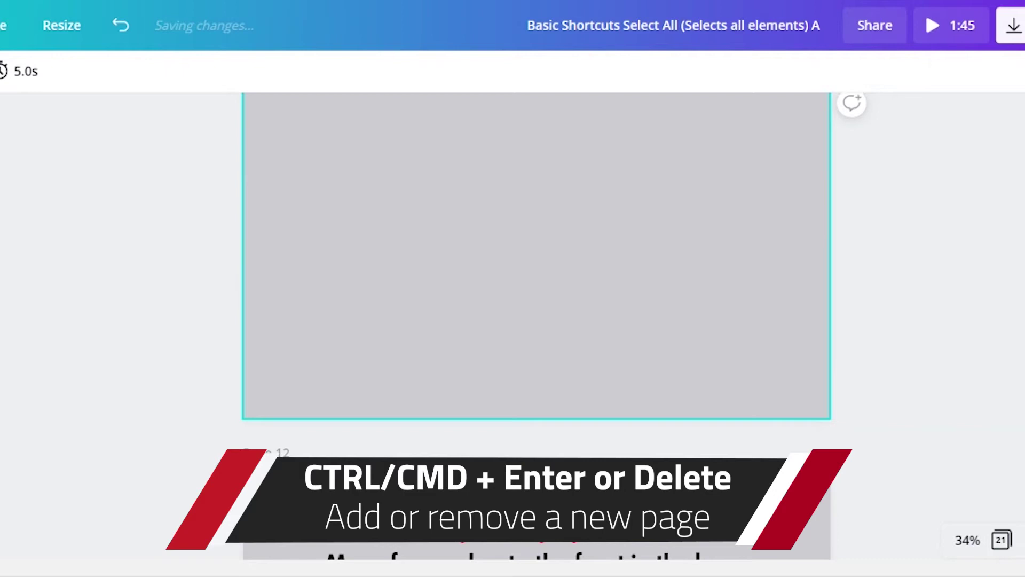
{"action": "key", "text": "ctrl+Delete"}
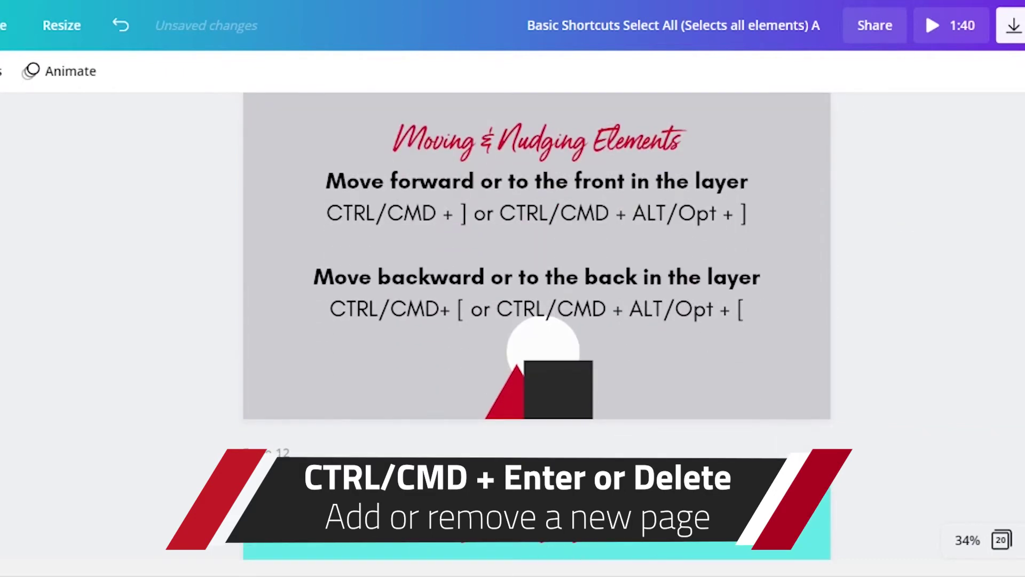
{"action": "scroll", "coordinate": [537, 326], "scroll_direction": "up", "scroll_amount": 5}
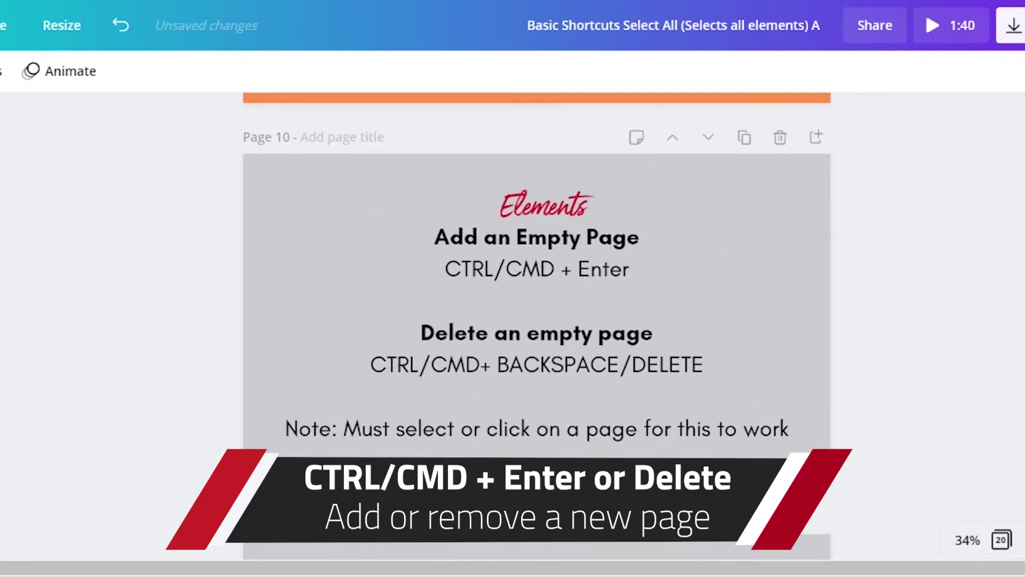
{"action": "scroll", "coordinate": [536, 326], "scroll_direction": "down", "scroll_amount": 2}
{"action": "scroll", "coordinate": [537, 326], "scroll_direction": "down", "scroll_amount": 3}
Toggle the black square between back and front with Ctrl+Alt+[ and ], ending in front
{"action": "scroll", "coordinate": [537, 326], "scroll_direction": "down", "scroll_amount": 3}
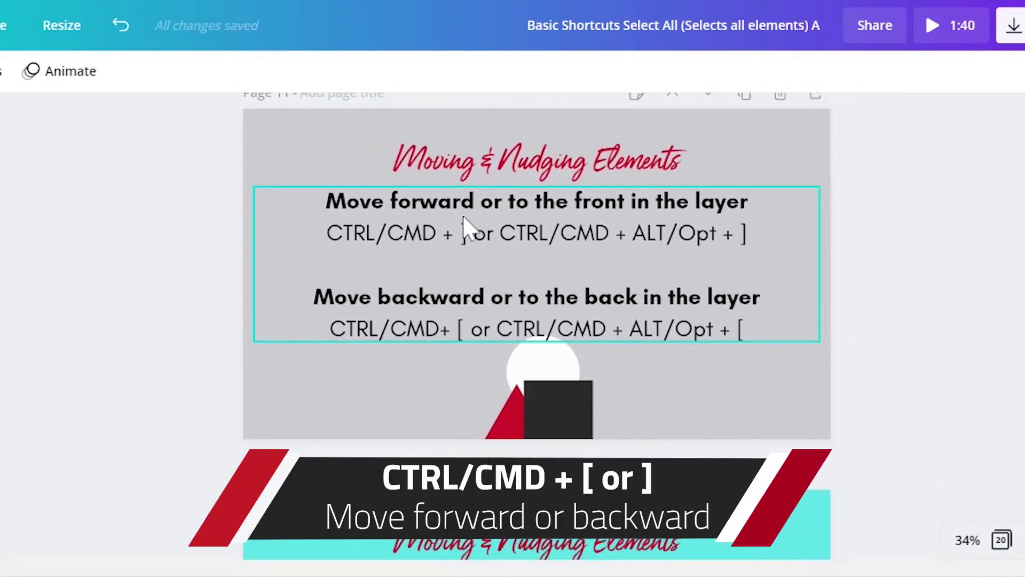
{"action": "left_click", "coordinate": [582, 419]}
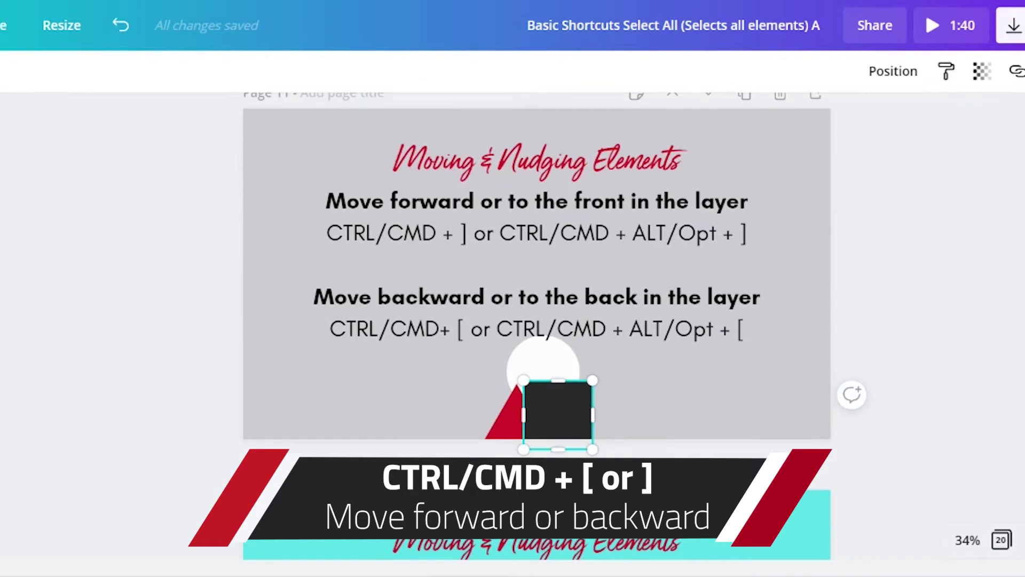
{"action": "key", "text": "ctrl+alt+bracketright"}
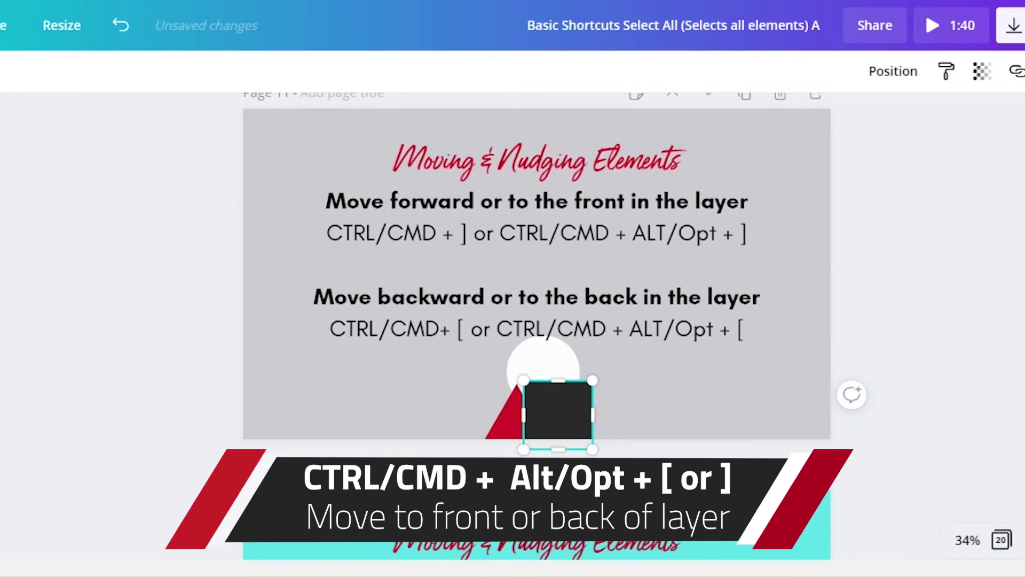
{"action": "key", "text": "ctrl+alt+bracketleft"}
{"action": "key", "text": "ctrl+alt+bracketright"}
{"action": "key", "text": "ctrl+alt+bracketleft"}
{"action": "key", "text": "ctrl+alt+bracketright"}
{"action": "key", "text": "ctrl+alt+bracketleft"}
{"action": "key", "text": "ctrl+alt+bracketright"}
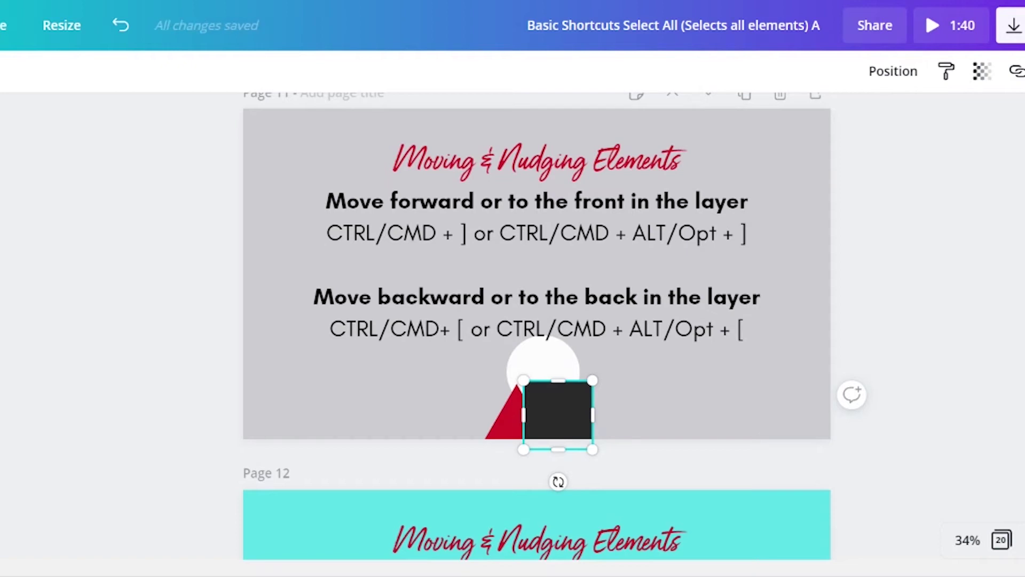
Send the black square back two layers with Ctrl+[, then forward one with Ctrl+]
{"action": "key", "text": "ctrl+bracketleft"}
{"action": "key", "text": "ctrl+bracketleft"}
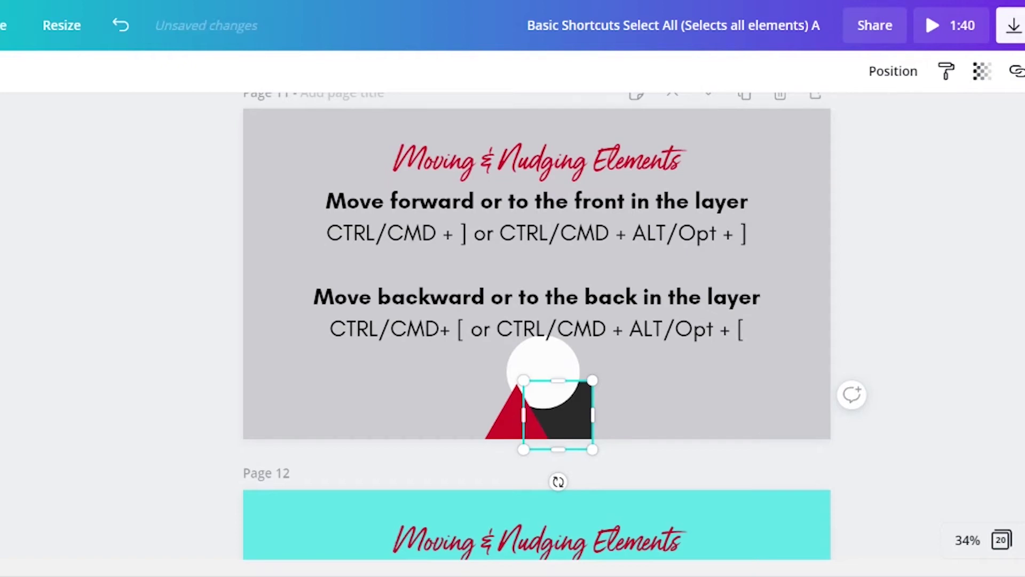
{"action": "key", "text": "ctrl+bracketleft"}
{"action": "key", "text": "ctrl+bracketright"}
{"action": "key", "text": "ctrl+bracketright"}
{"action": "key", "text": "ctrl+bracketright"}
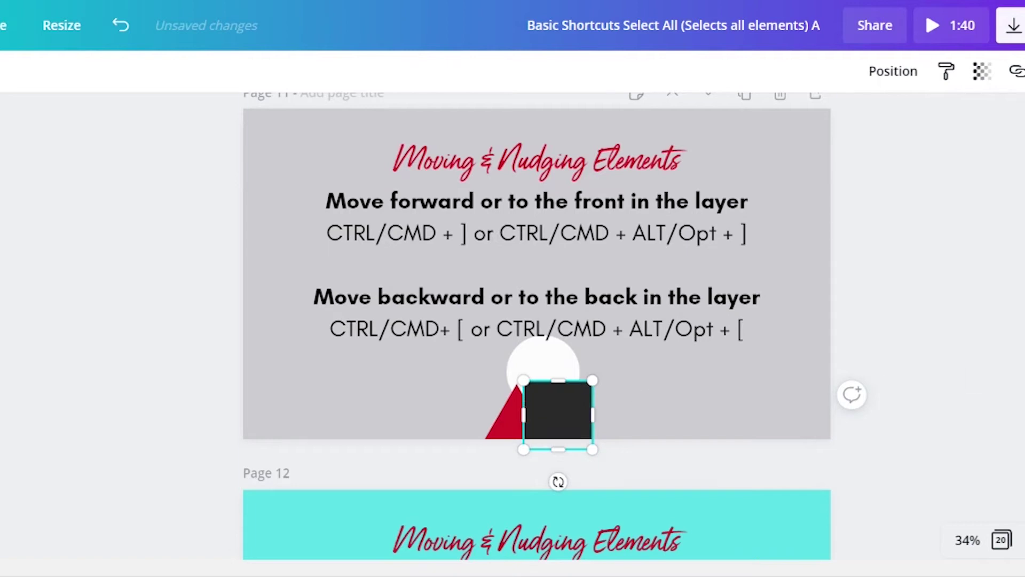
{"action": "scroll", "coordinate": [536, 321], "scroll_direction": "down", "scroll_amount": 1}
Nudge the black square right with Right arrow, then further with Shift+Right, clear of the triangle
{"action": "scroll", "coordinate": [537, 320], "scroll_direction": "down", "scroll_amount": 4}
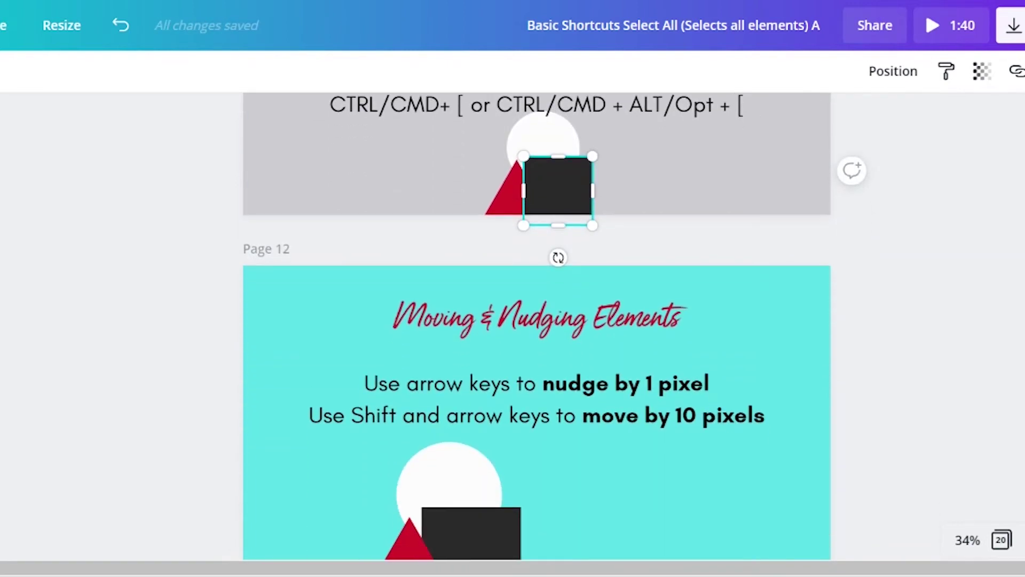
{"action": "scroll", "coordinate": [537, 321], "scroll_direction": "down", "scroll_amount": 3}
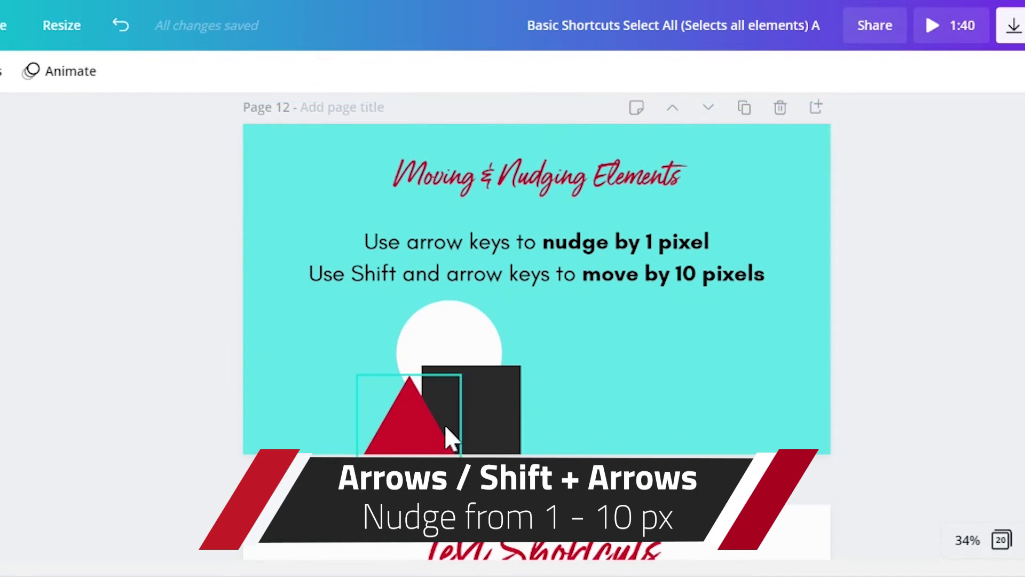
{"action": "left_click", "coordinate": [499, 434]}
{"action": "key", "text": "Right"}
{"action": "key", "text": "Right"}
{"action": "key", "text": "Right"}
{"action": "key", "text": "Right"}
{"action": "key", "text": "Right"}
{"action": "key", "text": "Right"}
{"action": "key", "text": "shift+Right"}
{"action": "key", "text": "shift+Right"}
{"action": "key", "text": "shift+Right"}
{"action": "key", "text": "shift+Right"}
{"action": "key", "text": "shift+Right"}
{"action": "key", "text": "shift+Right"}
{"action": "key", "text": "shift+Right"}
{"action": "key", "text": "shift+Right"}
{"action": "key", "text": "shift+Right"}
{"action": "key", "text": "shift+Right"}
{"action": "key", "text": "shift+Right"}
{"action": "key", "text": "shift+Right"}
{"action": "key", "text": "shift+Right"}
{"action": "key", "text": "shift+Right"}
{"action": "key", "text": "shift+Right"}
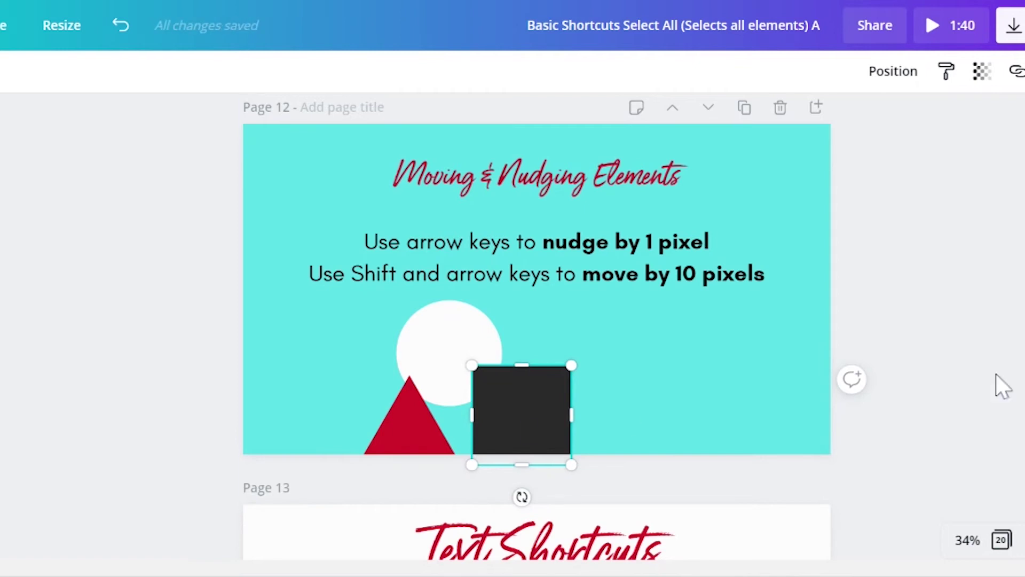
{"action": "scroll", "coordinate": [536, 321], "scroll_direction": "down", "scroll_amount": 3}
Enlarge the Decrease/Increase Font Size text to 60 with Ctrl+Shift+., then shrink it to 56 with Ctrl+Shift+,
{"action": "scroll", "coordinate": [536, 321], "scroll_direction": "down", "scroll_amount": 2}
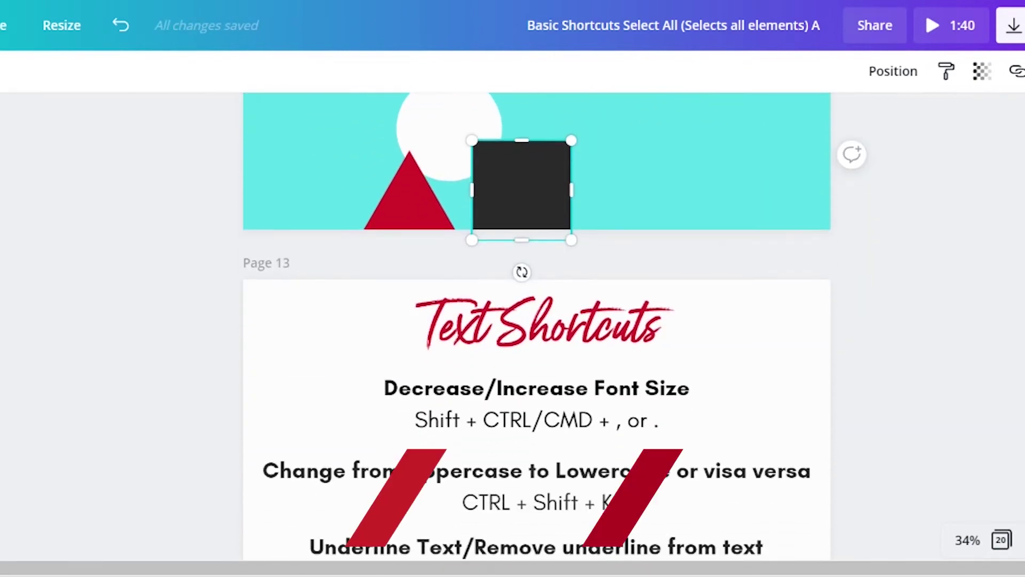
{"action": "scroll", "coordinate": [537, 321], "scroll_direction": "down", "scroll_amount": 1}
{"action": "scroll", "coordinate": [537, 321], "scroll_direction": "down", "scroll_amount": 1}
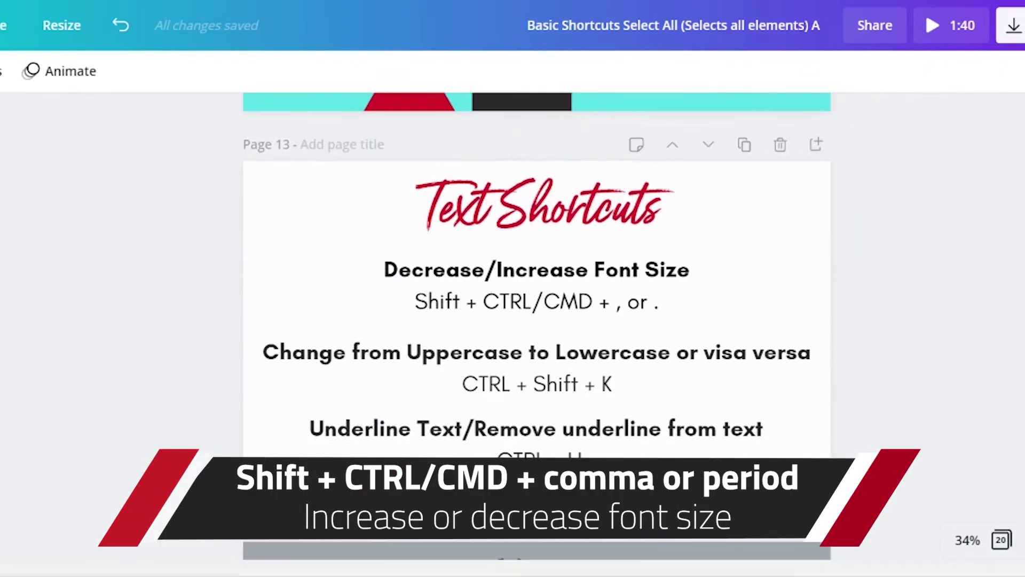
{"action": "left_click", "coordinate": [542, 275]}
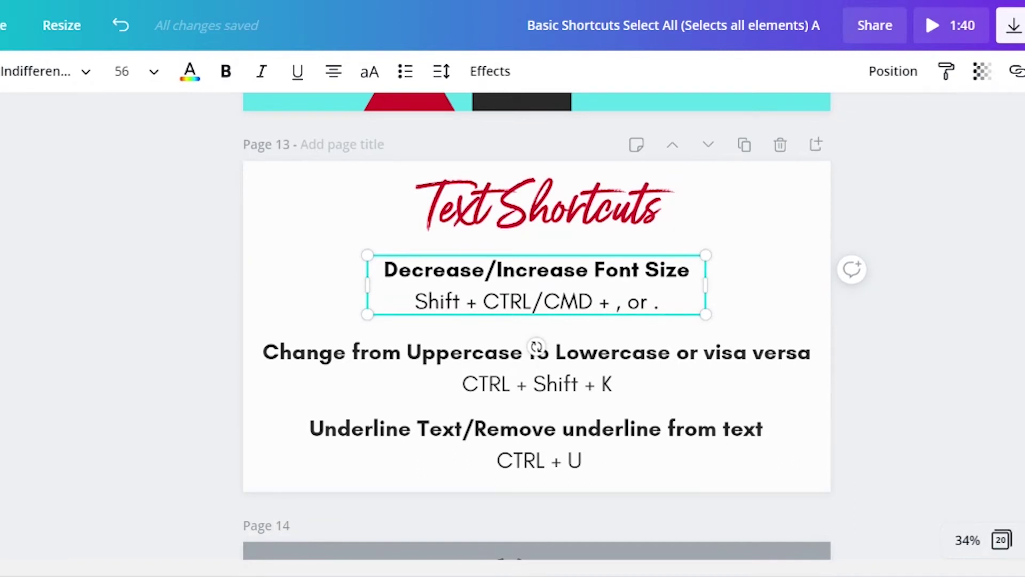
{"action": "key", "text": "ctrl+shift+period"}
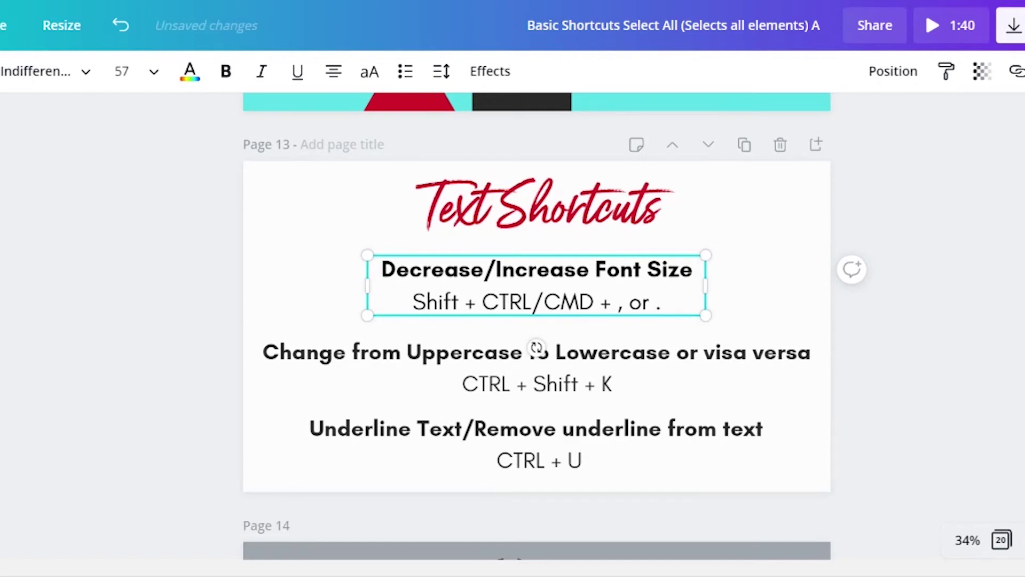
{"action": "key", "text": "ctrl+shift+period"}
{"action": "key", "text": "ctrl+shift+period"}
{"action": "key", "text": "ctrl+shift+period"}
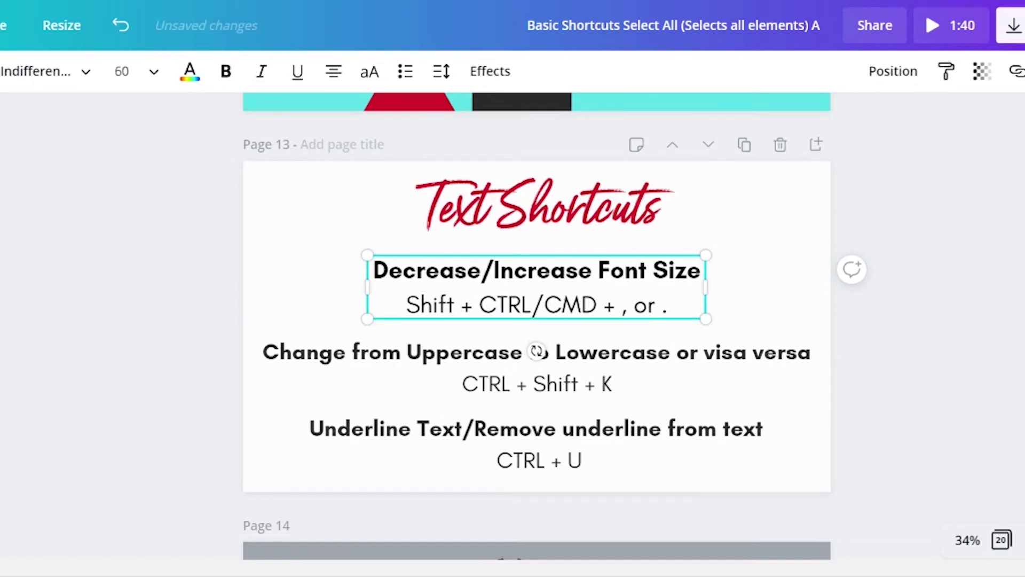
{"action": "key", "text": "ctrl+shift+comma"}
{"action": "key", "text": "ctrl+shift+comma"}
{"action": "key", "text": "ctrl+shift+comma"}
{"action": "key", "text": "ctrl+shift+comma"}
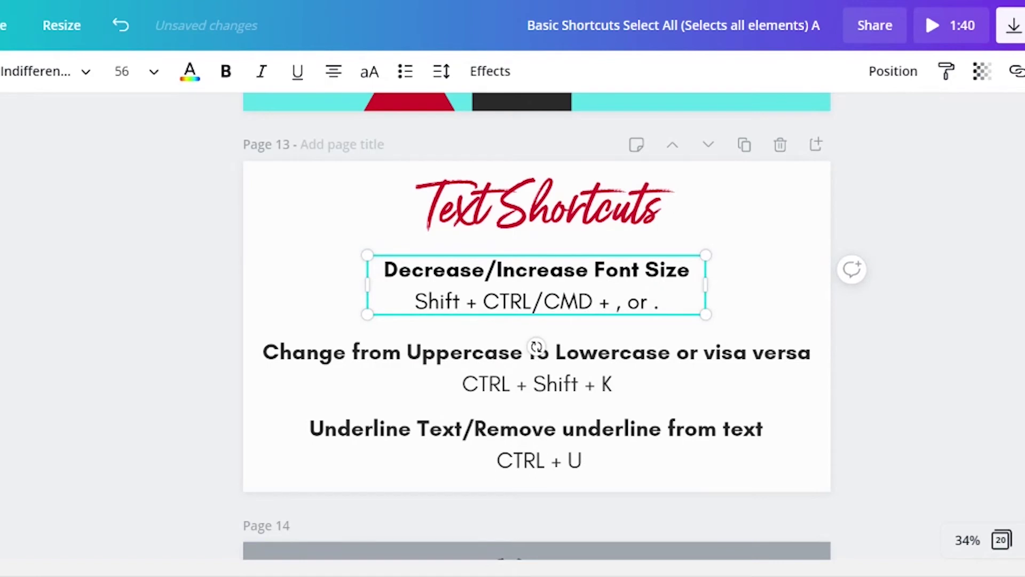
{"action": "key", "text": "ctrl+shift+comma"}
{"action": "left_click", "coordinate": [478, 363]}
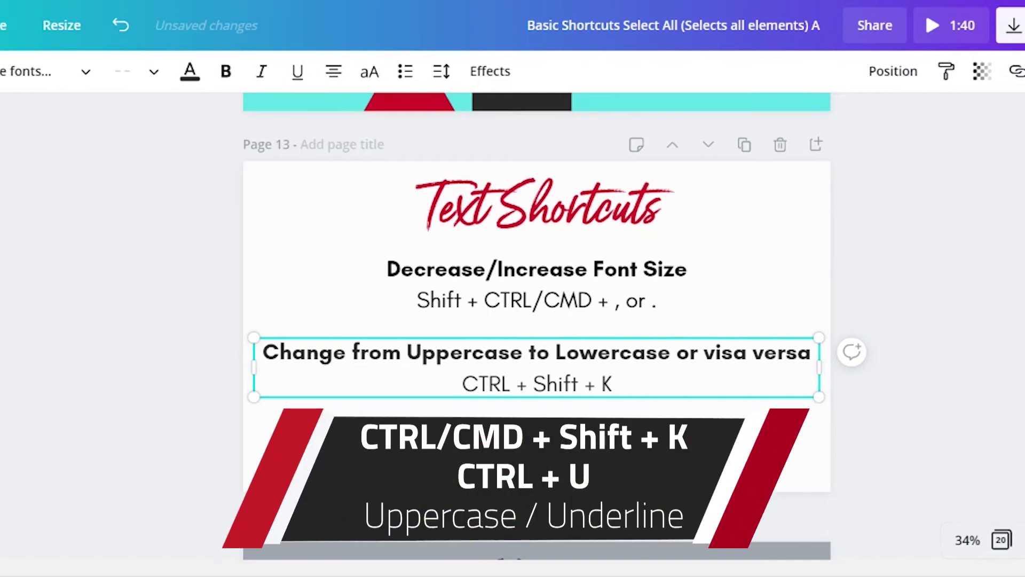
Toggle uppercase on page 13's case line and underline on the next box, then scroll to page 14
{"action": "key", "text": "ctrl+shift+k"}
{"action": "key", "text": "ctrl+shift+k"}
{"action": "key", "text": "ctrl+shift+k"}
{"action": "key", "text": "ctrl+shift+k"}
{"action": "key", "text": "Tab"}
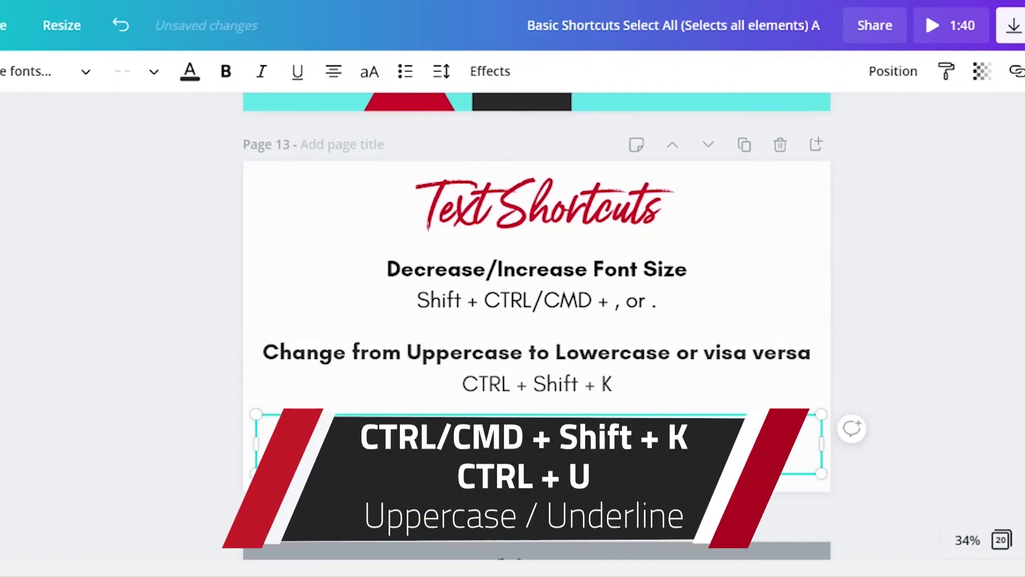
{"action": "key", "text": "ctrl+u"}
{"action": "key", "text": "ctrl+u"}
{"action": "key", "text": "ctrl+u"}
{"action": "key", "text": "ctrl+u"}
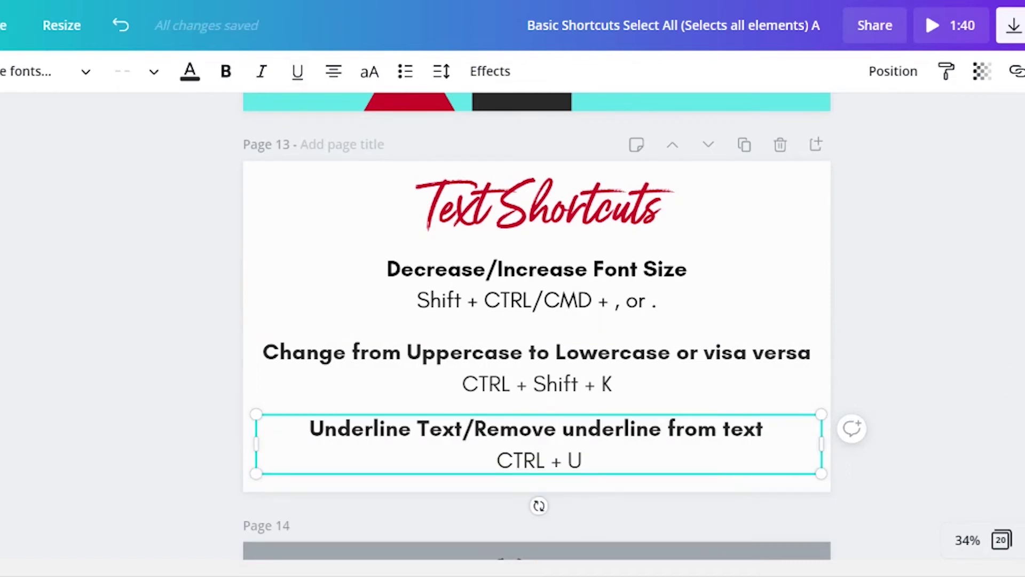
{"action": "scroll", "coordinate": [838, 407], "scroll_direction": "down", "scroll_amount": 5}
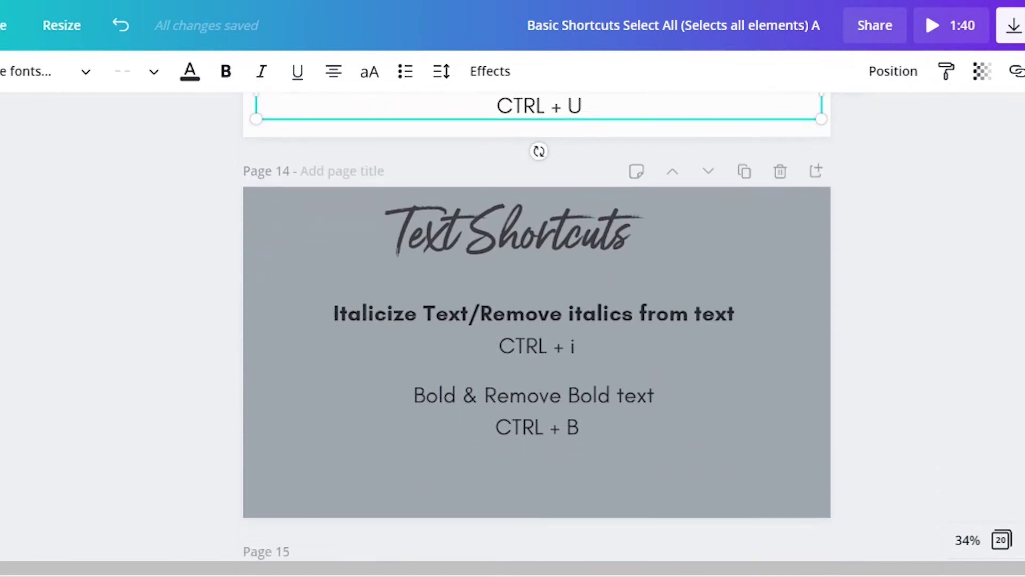
{"action": "left_click", "coordinate": [839, 407]}
{"action": "left_click", "coordinate": [538, 303]}
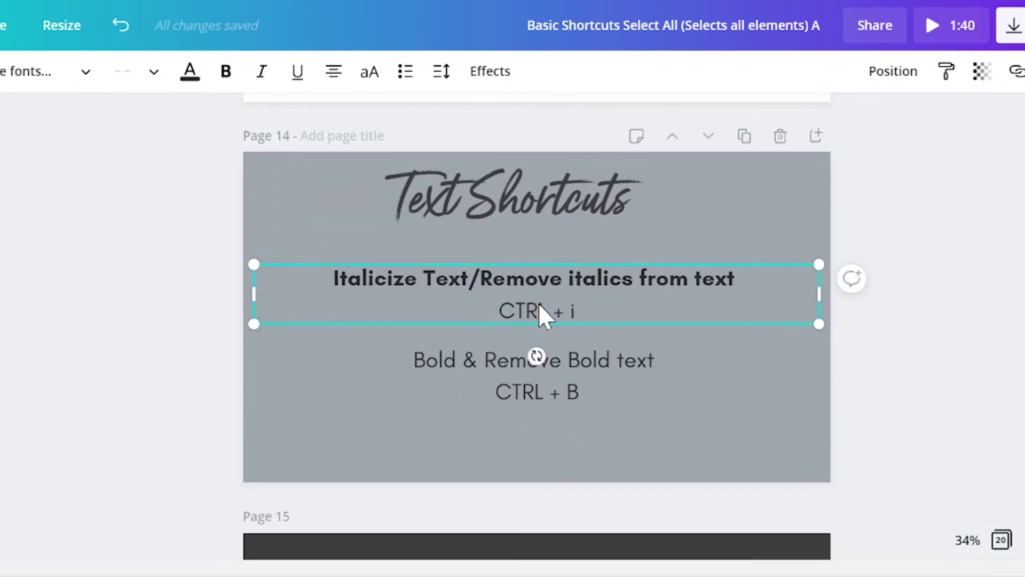
{"action": "key", "text": "ctrl+i"}
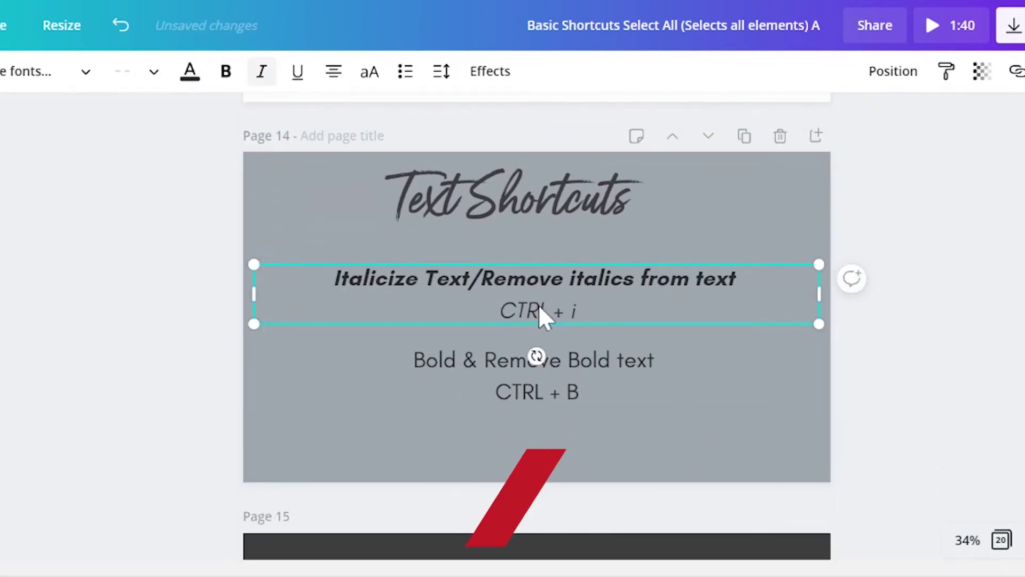
{"action": "key", "text": "ctrl+i"}
{"action": "key", "text": "ctrl+i"}
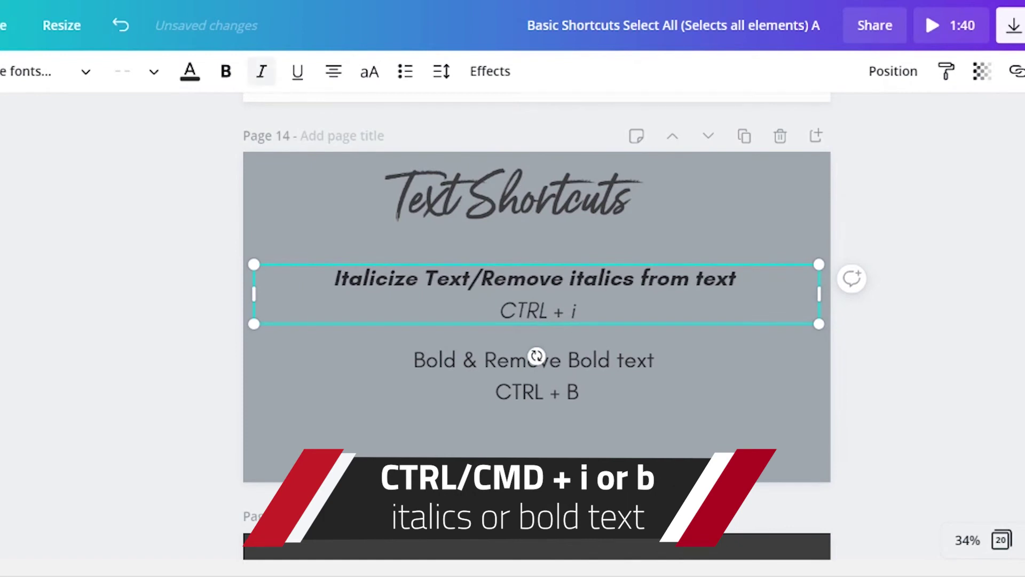
{"action": "key", "text": "ctrl+i"}
{"action": "left_click", "coordinate": [503, 372]}
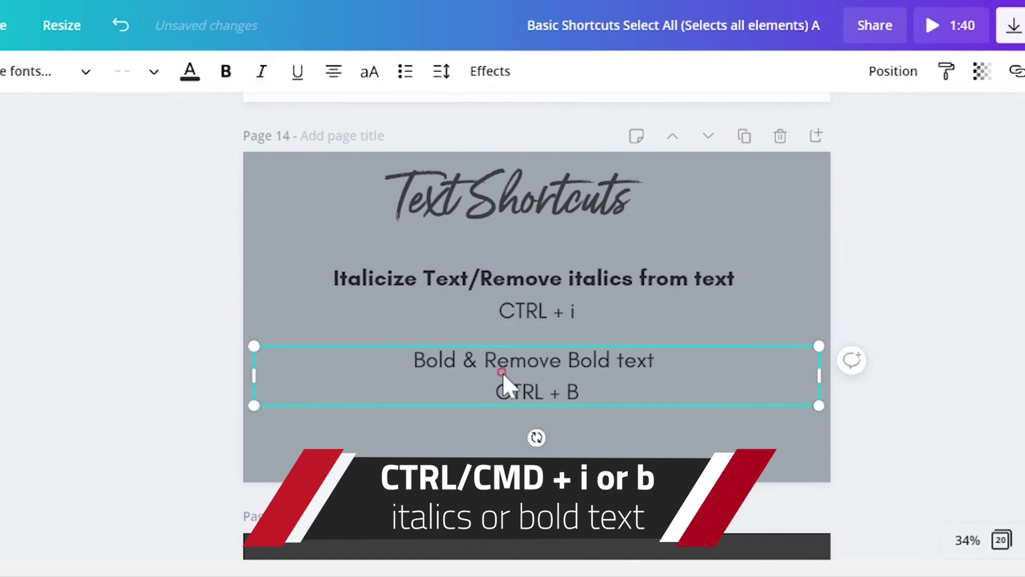
{"action": "key", "text": "ctrl+b"}
{"action": "key", "text": "ctrl+b"}
{"action": "key", "text": "ctrl+b"}
{"action": "key", "text": "ctrl+b"}
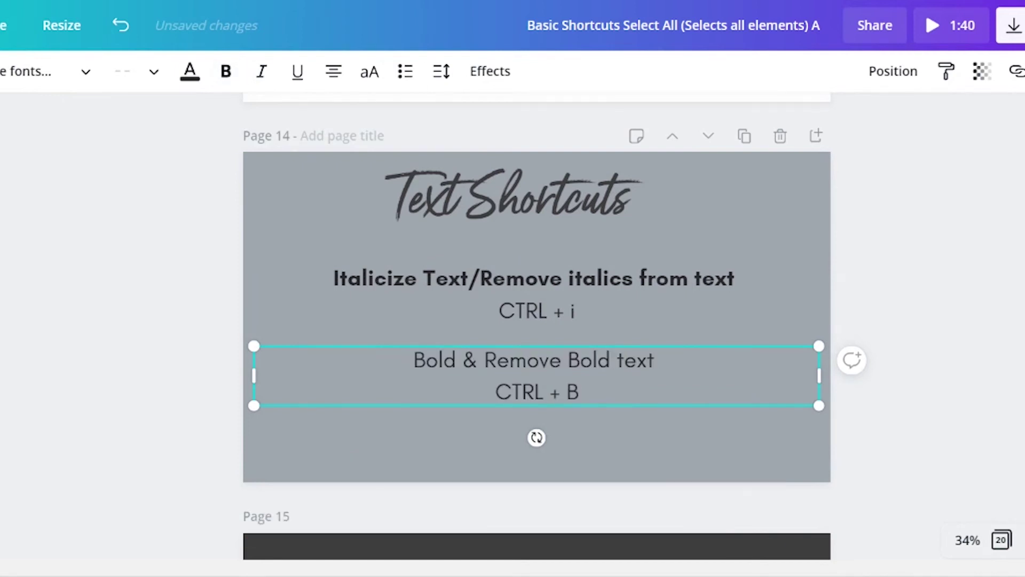
Add a text box on page 15 reading "new text box here!"
{"action": "scroll", "coordinate": [633, 261], "scroll_direction": "down", "scroll_amount": 2}
{"action": "scroll", "coordinate": [633, 262], "scroll_direction": "down", "scroll_amount": 5}
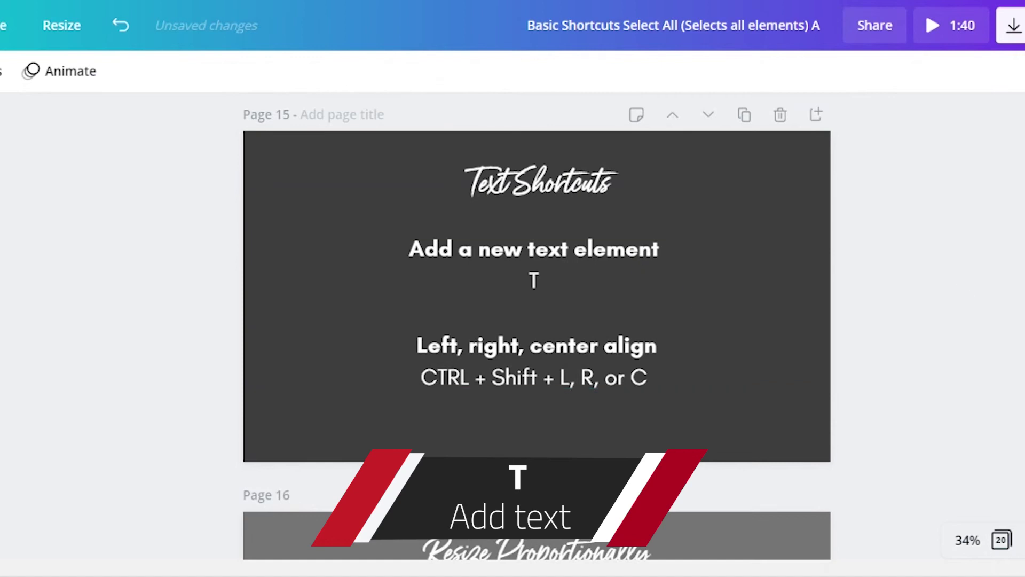
{"action": "type", "text": "t"}
{"action": "type", "text": "nnew"}
{"action": "key", "text": "BackSpace"}
{"action": "key", "text": "BackSpace"}
{"action": "key", "text": "BackSpace"}
{"action": "type", "text": "ew tes"}
{"action": "key", "text": "BackSpace"}
{"action": "type", "text": "xt "}
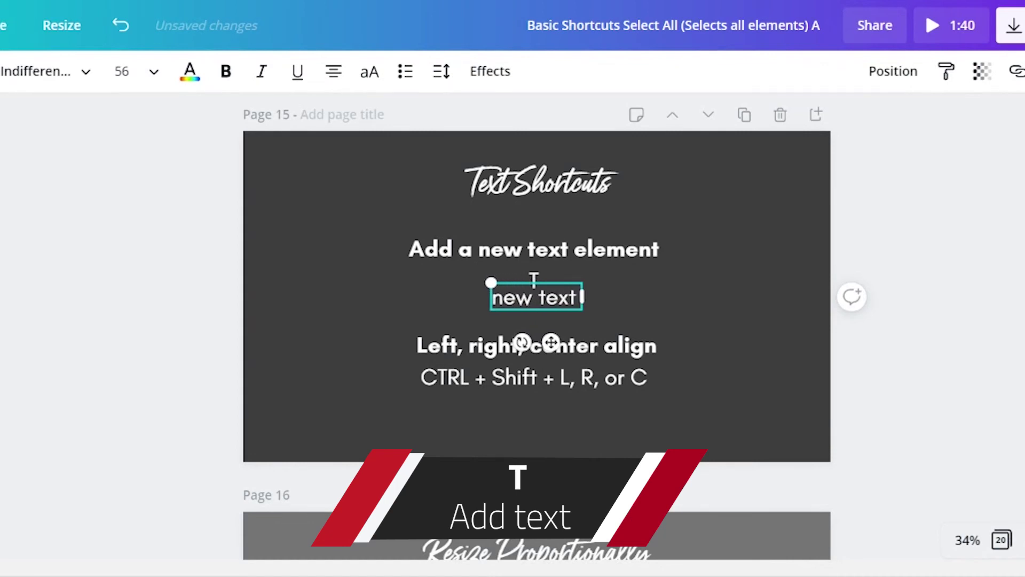
{"action": "type", "text": "box here!"}
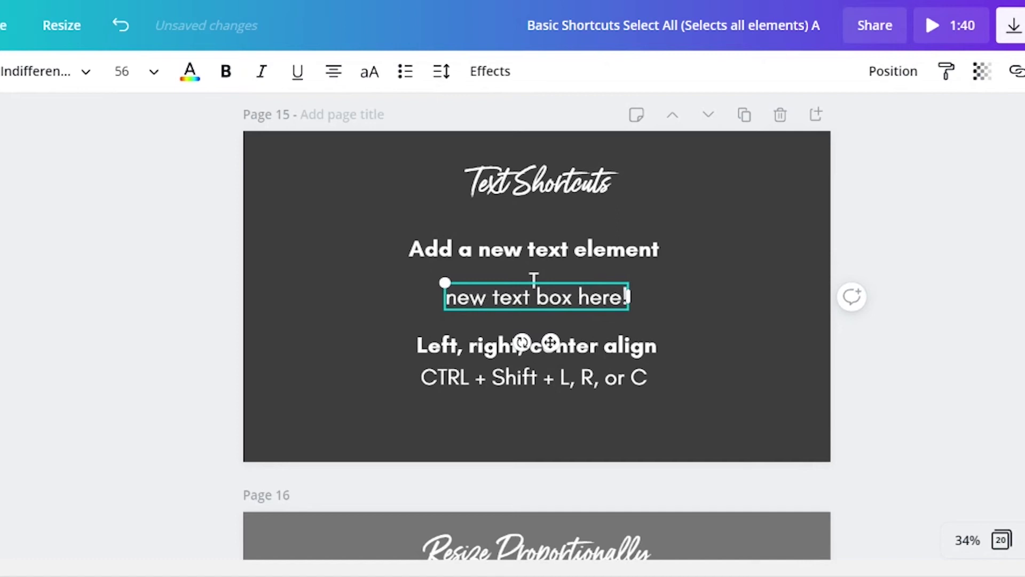
Move the new text box below the alignment shortcut line and widen it leftward
{"action": "left_click", "coordinate": [932, 256]}
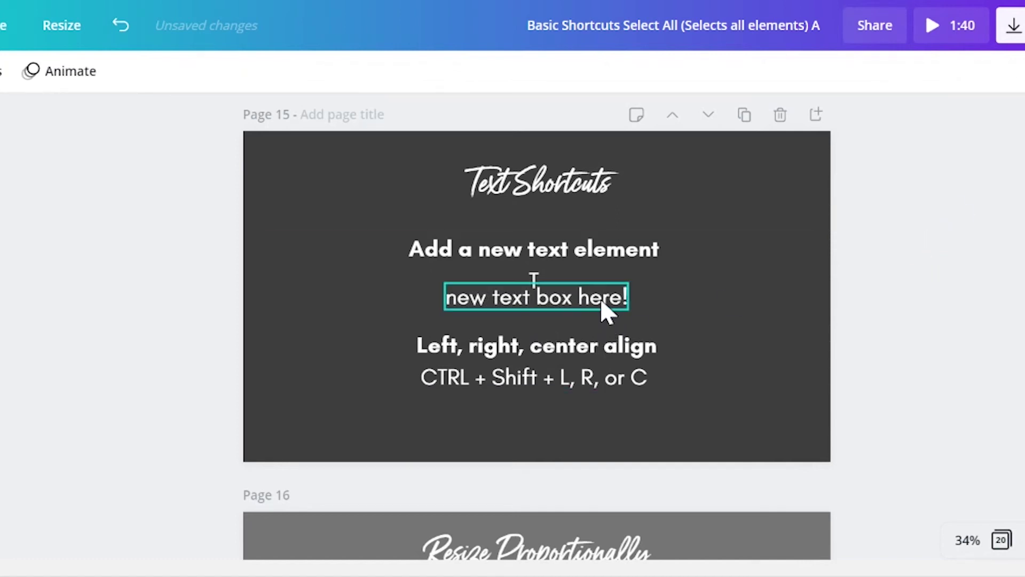
{"action": "left_click_drag", "start_coordinate": [602, 300], "coordinate": [789, 179]}
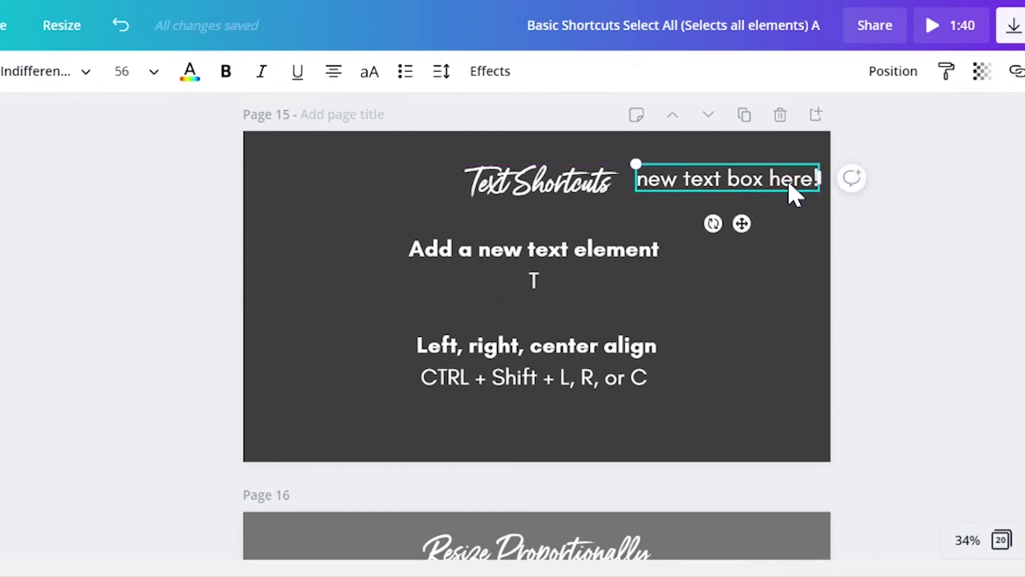
{"action": "left_click_drag", "start_coordinate": [697, 183], "coordinate": [512, 431]}
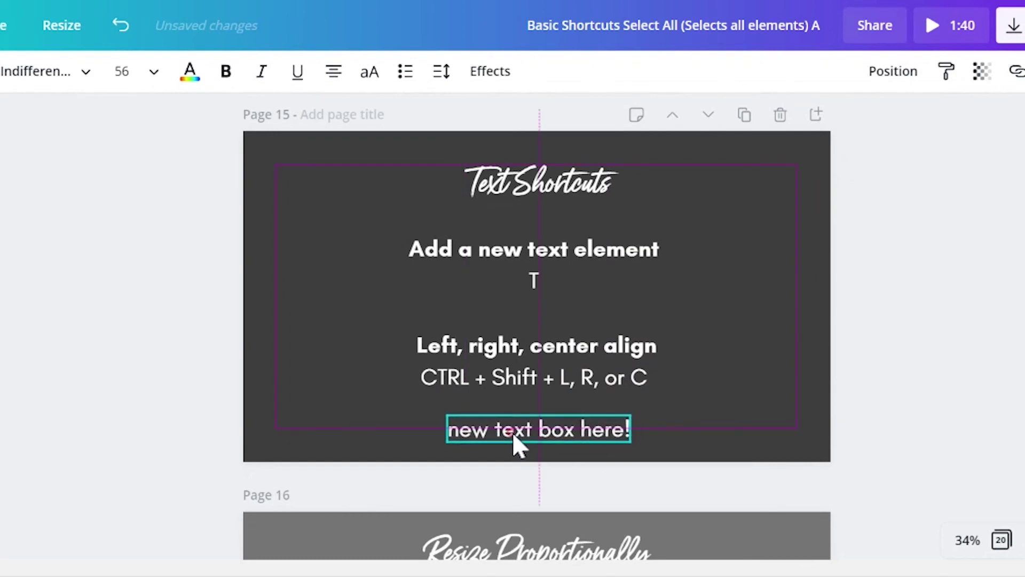
{"action": "left_click_drag", "start_coordinate": [407, 410], "coordinate": [328, 402]}
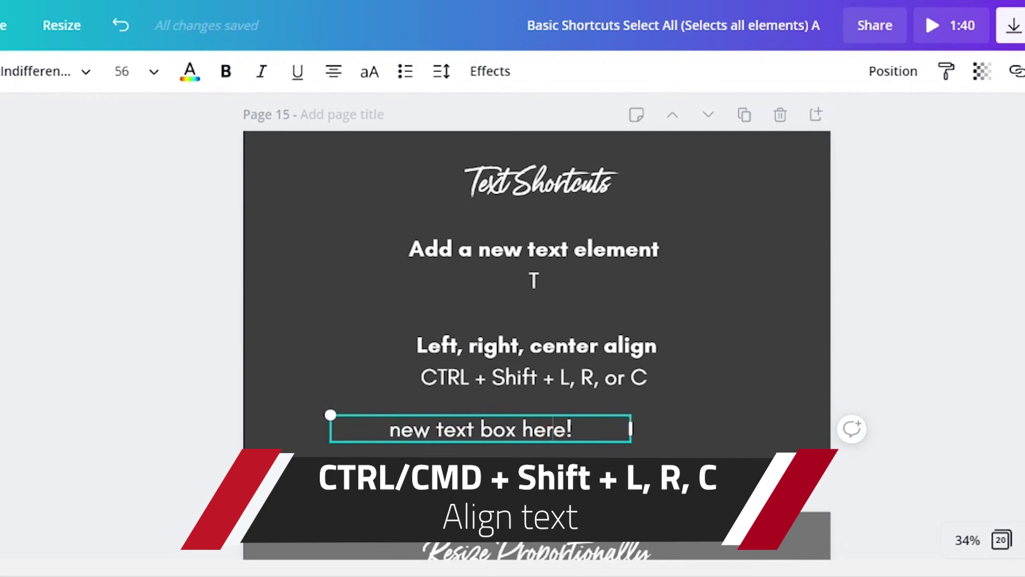
Cycle the new text through left, right and centre alignment twice, ending centred
{"action": "key", "text": "ctrl+shift+l"}
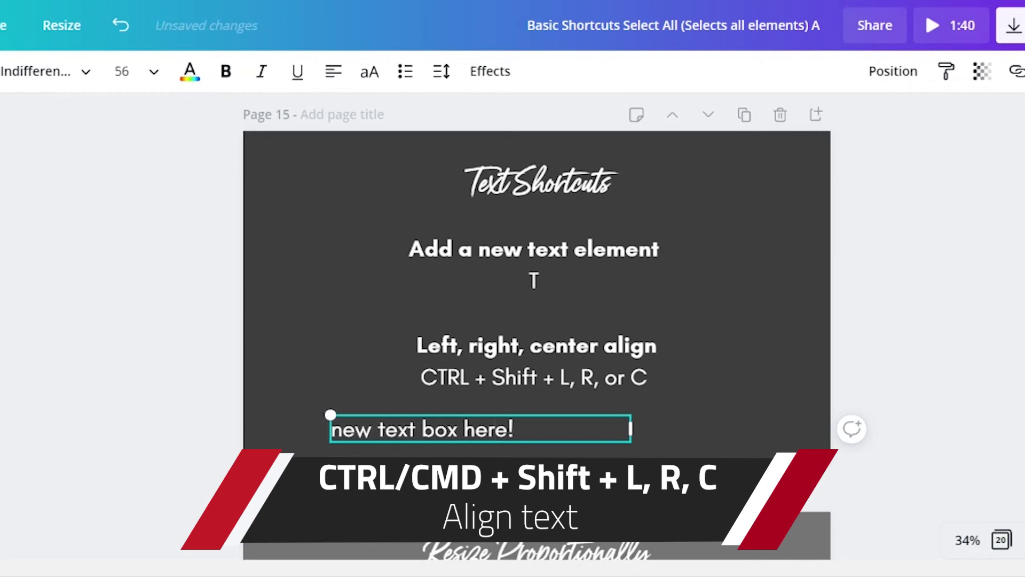
{"action": "key", "text": "ctrl+shift+r"}
{"action": "key", "text": "ctrl+shift+c"}
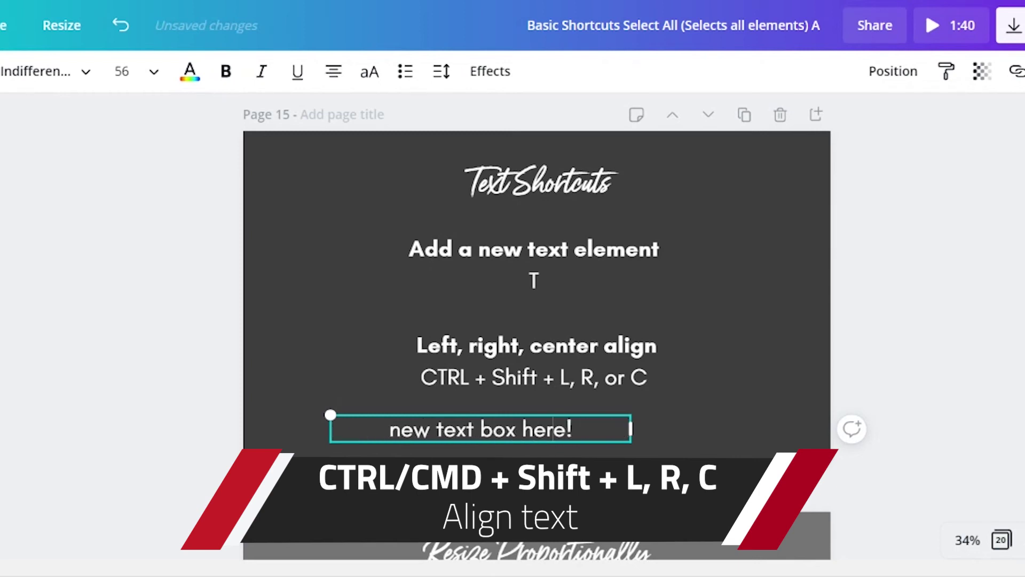
{"action": "key", "text": "ctrl+shift+l"}
{"action": "key", "text": "ctrl+shift+r"}
{"action": "key", "text": "ctrl+shift+c"}
Delete the "new text box here!" box from page 15
{"action": "left_click", "coordinate": [967, 417]}
{"action": "left_click", "coordinate": [572, 425]}
{"action": "key", "text": "Delete"}
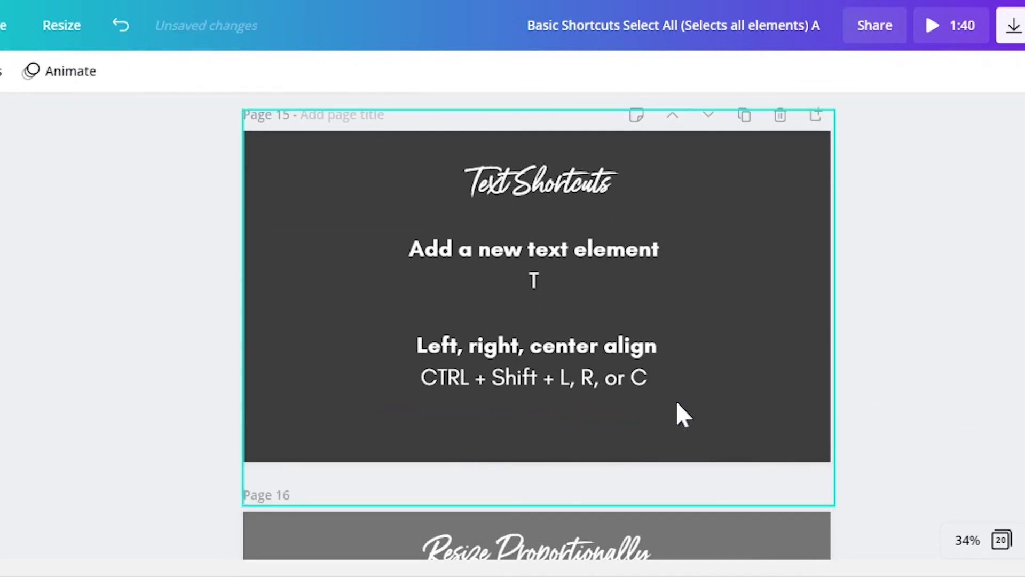
Proportionally enlarge page 16's camera photo and move it below the resizing instructions
{"action": "scroll", "coordinate": [537, 332], "scroll_direction": "down", "scroll_amount": 1}
{"action": "scroll", "coordinate": [537, 331], "scroll_direction": "down", "scroll_amount": 2}
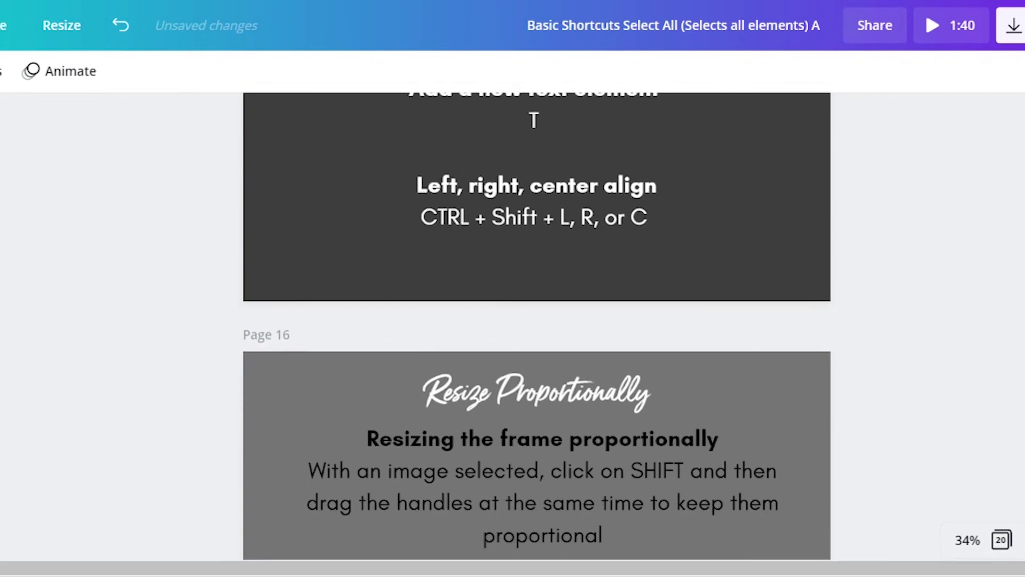
{"action": "scroll", "coordinate": [537, 331], "scroll_direction": "down", "scroll_amount": 2}
{"action": "scroll", "coordinate": [537, 331], "scroll_direction": "down", "scroll_amount": 1}
{"action": "scroll", "coordinate": [537, 331], "scroll_direction": "down", "scroll_amount": 2}
{"action": "left_click", "coordinate": [527, 423]}
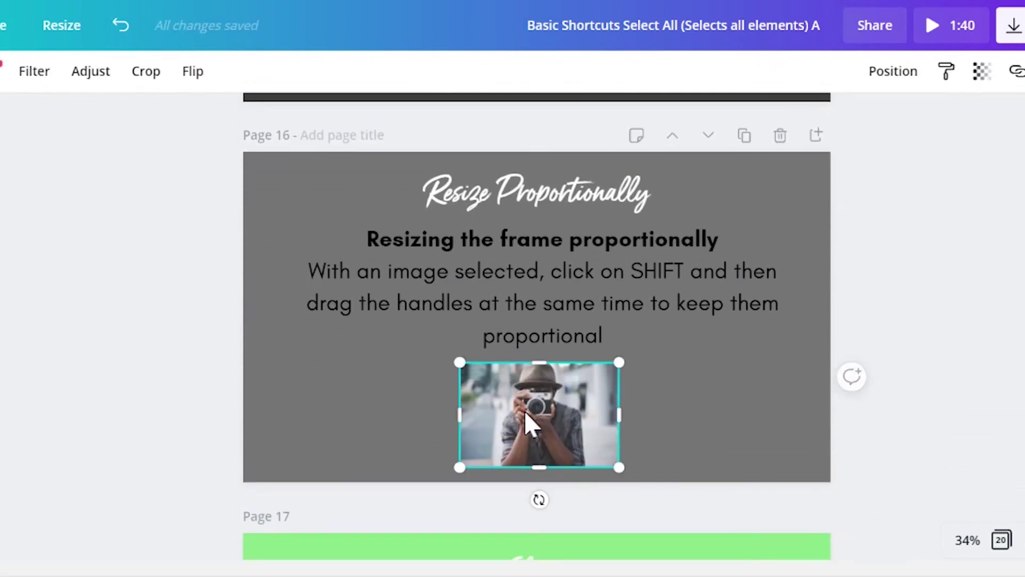
{"action": "mouse_move", "coordinate": [460, 363]}
{"action": "left_mouse_down"}
{"action": "mouse_move", "coordinate": [367, 310]}
{"action": "mouse_move", "coordinate": [362, 317]}
{"action": "mouse_move", "coordinate": [431, 337]}
{"action": "mouse_move", "coordinate": [470, 313]}
{"action": "mouse_move", "coordinate": [446, 275]}
{"action": "left_mouse_up"}
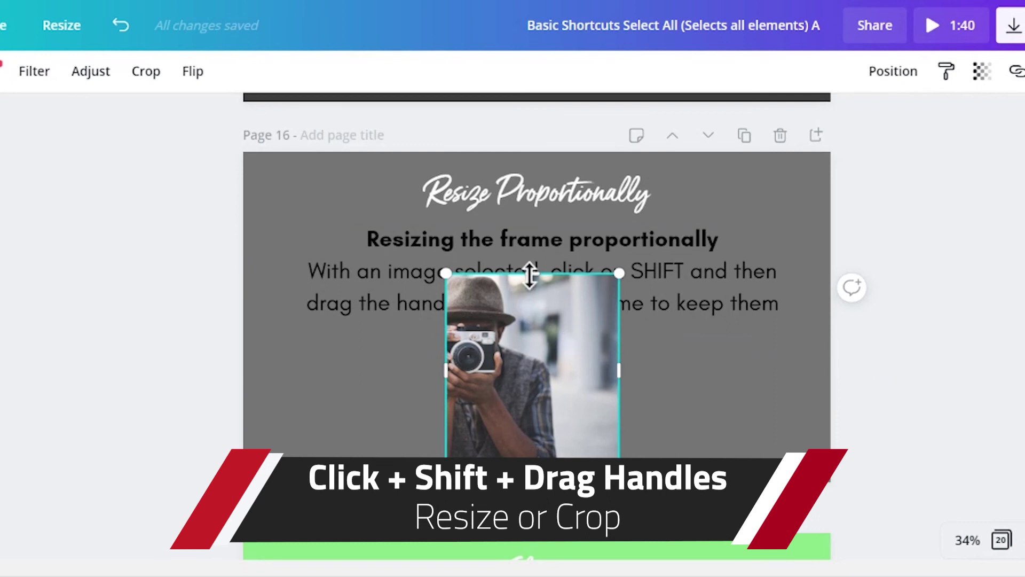
{"action": "left_click_drag", "start_coordinate": [545, 335], "coordinate": [560, 417]}
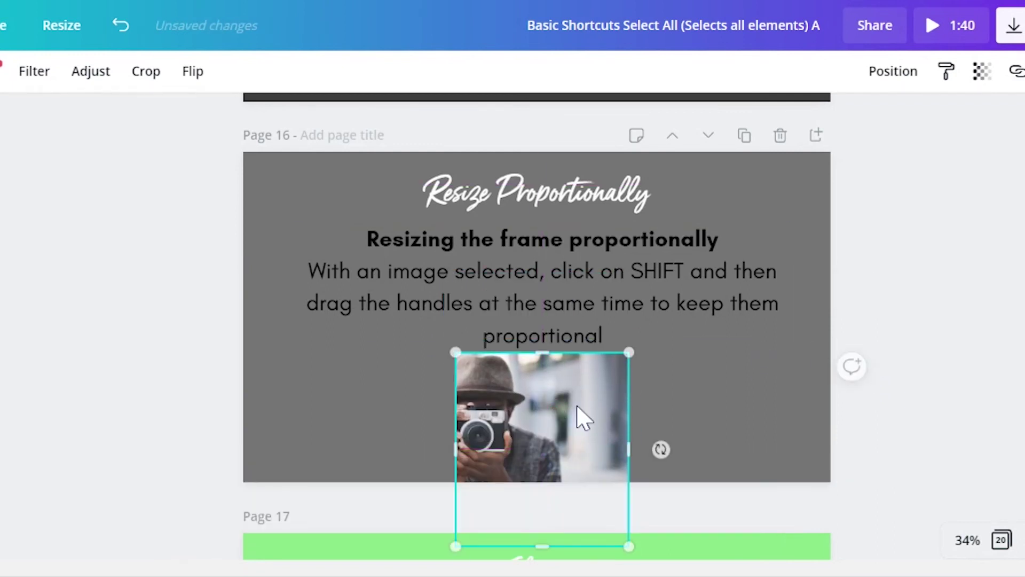
{"action": "left_click", "coordinate": [978, 309]}
{"action": "scroll", "coordinate": [980, 312], "scroll_direction": "down", "scroll_amount": 4}
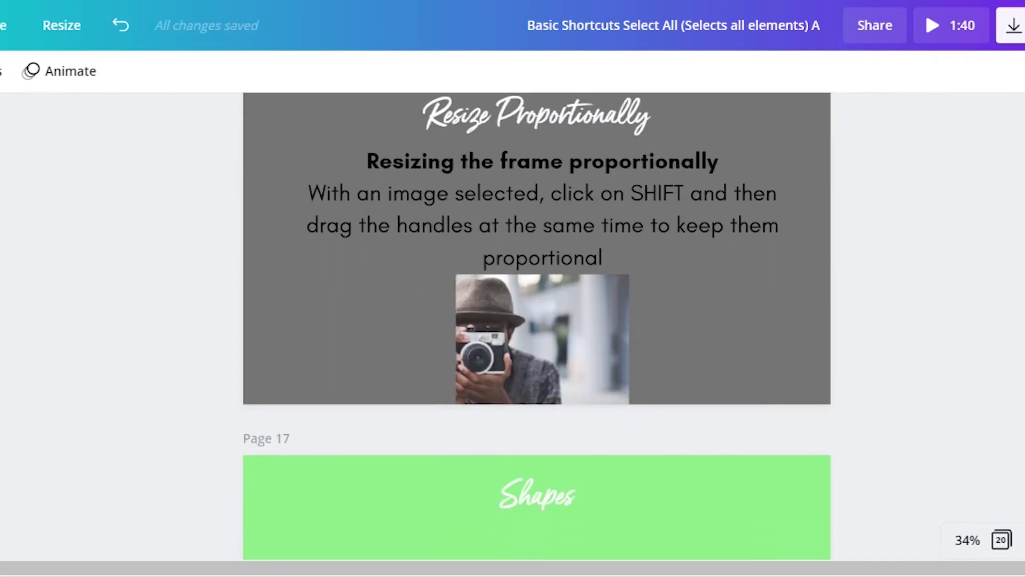
{"action": "scroll", "coordinate": [981, 312], "scroll_direction": "down", "scroll_amount": 2}
{"action": "scroll", "coordinate": [981, 312], "scroll_direction": "down", "scroll_amount": 2}
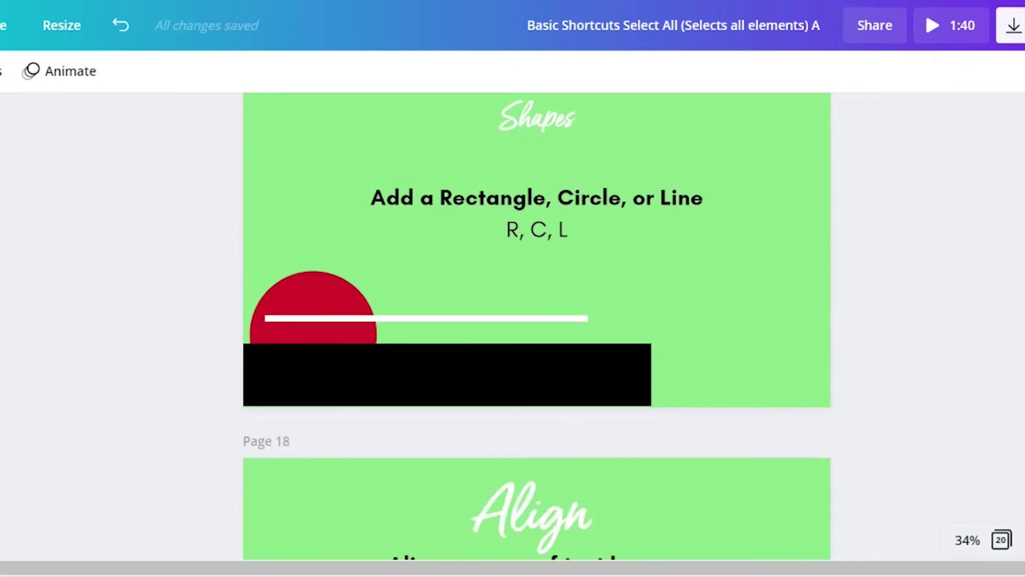
{"action": "scroll", "coordinate": [981, 312], "scroll_direction": "up", "scroll_amount": 2}
{"action": "scroll", "coordinate": [537, 326], "scroll_direction": "down", "scroll_amount": 1}
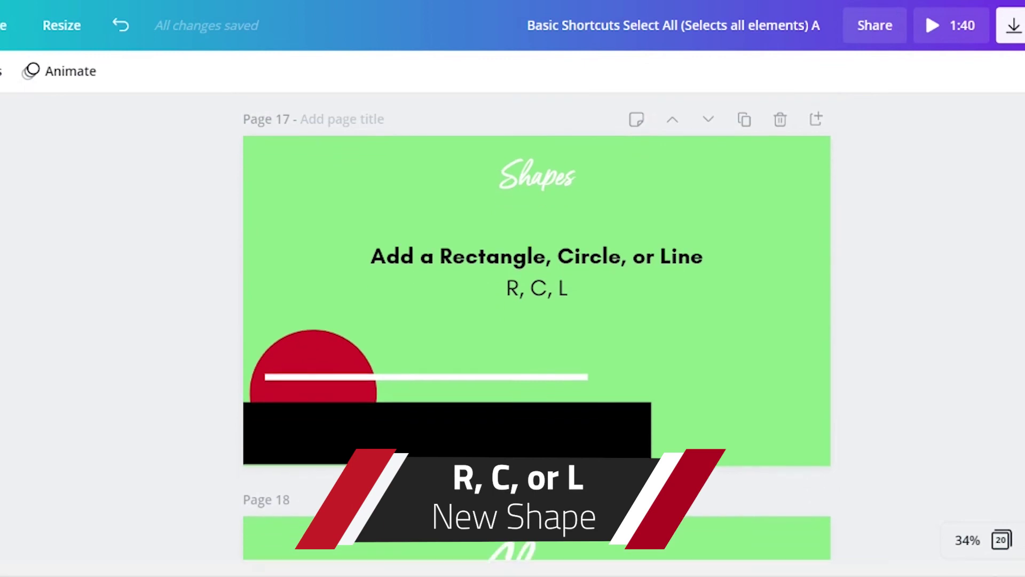
{"action": "key", "text": "r"}
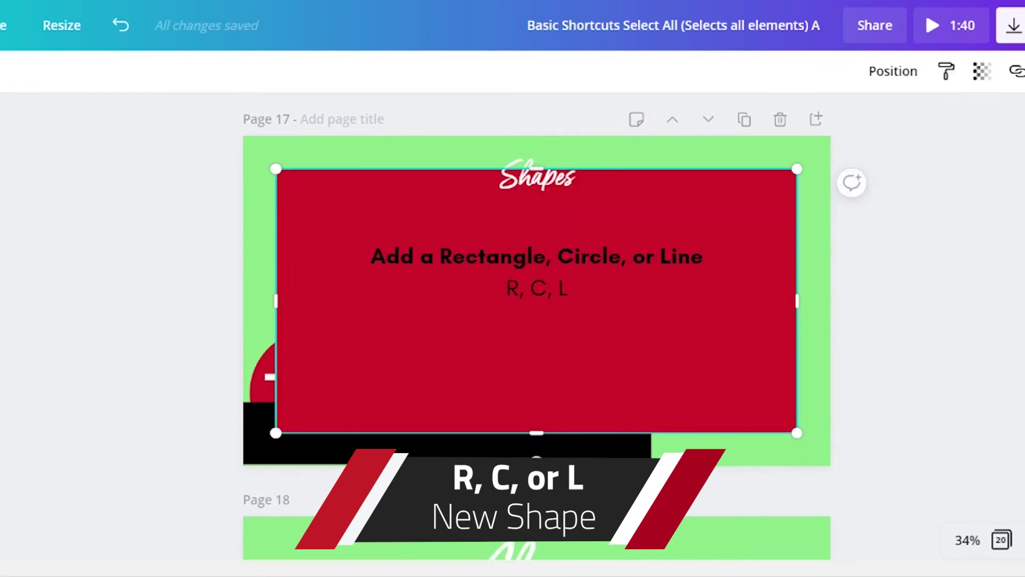
{"action": "key", "text": "c"}
{"action": "key", "text": "l"}
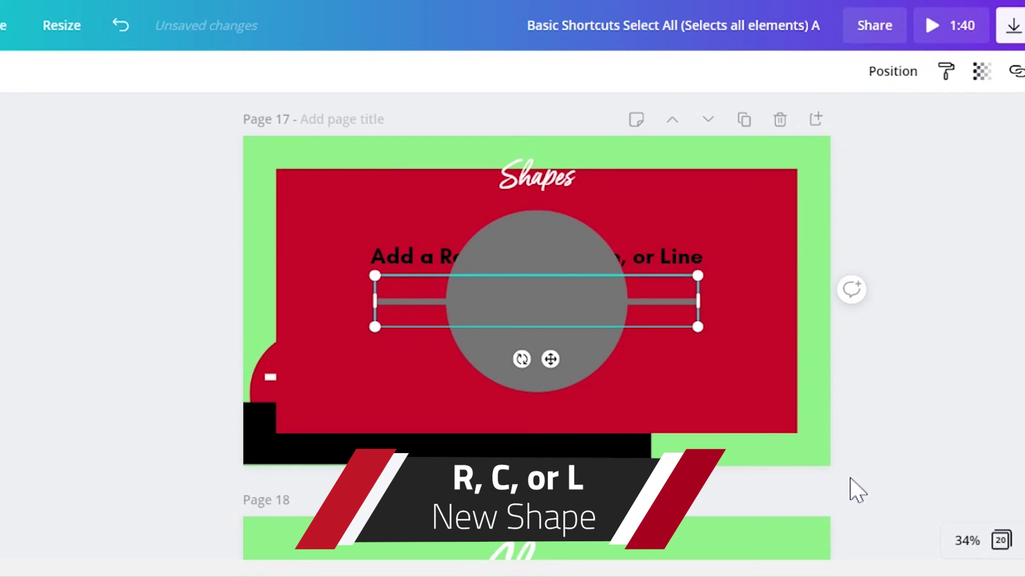
{"action": "key", "text": "Delete"}
{"action": "left_click", "coordinate": [528, 313]}
{"action": "key", "text": "Delete"}
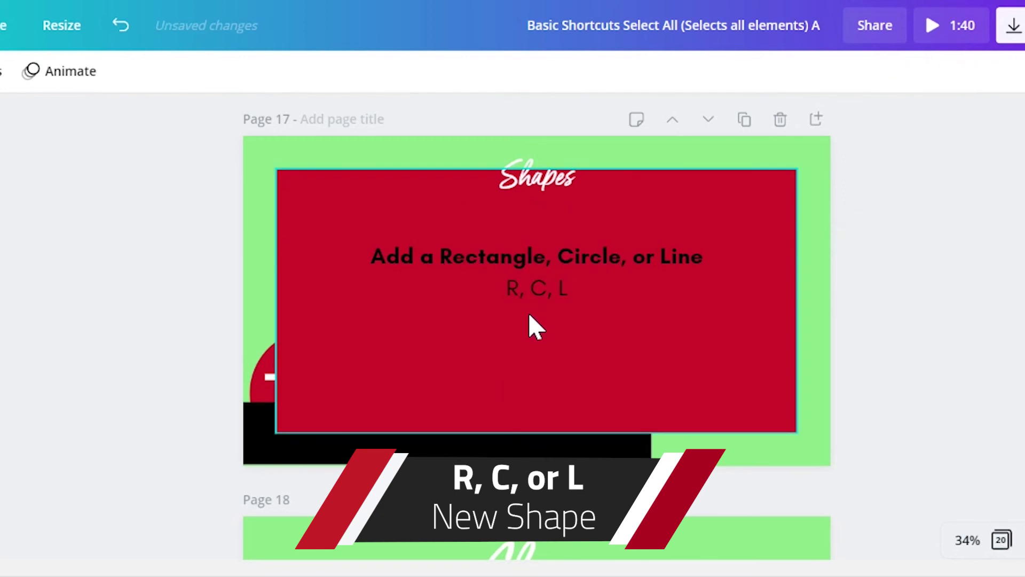
{"action": "left_click", "coordinate": [539, 363]}
{"action": "key", "text": "Delete"}
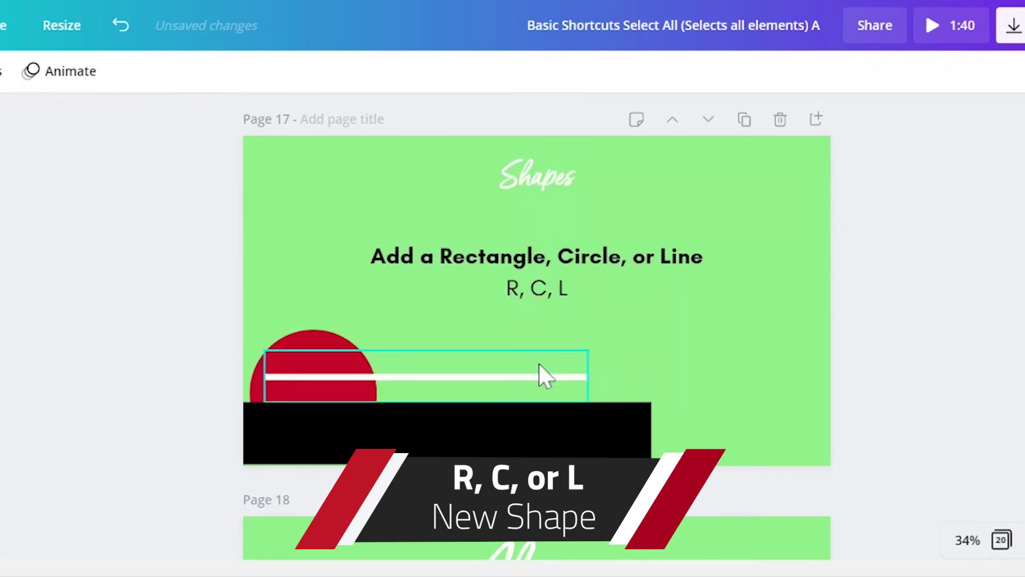
On the Align slide, drag the script and italic paragraph boxes apart
{"action": "scroll", "coordinate": [536, 325], "scroll_direction": "down", "scroll_amount": 2}
{"action": "scroll", "coordinate": [537, 326], "scroll_direction": "down", "scroll_amount": 3}
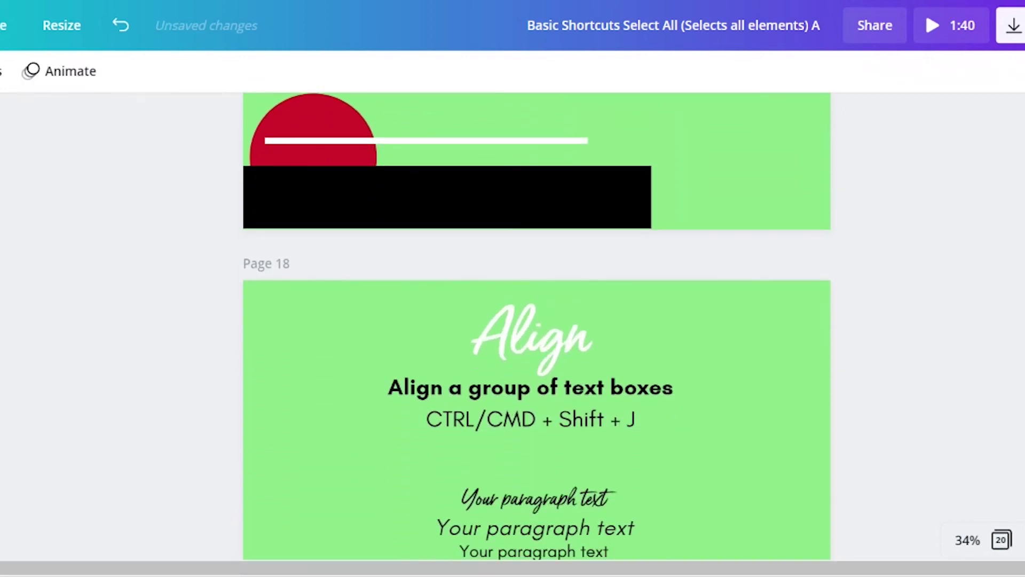
{"action": "scroll", "coordinate": [537, 326], "scroll_direction": "down", "scroll_amount": 1}
{"action": "scroll", "coordinate": [536, 326], "scroll_direction": "down", "scroll_amount": 1}
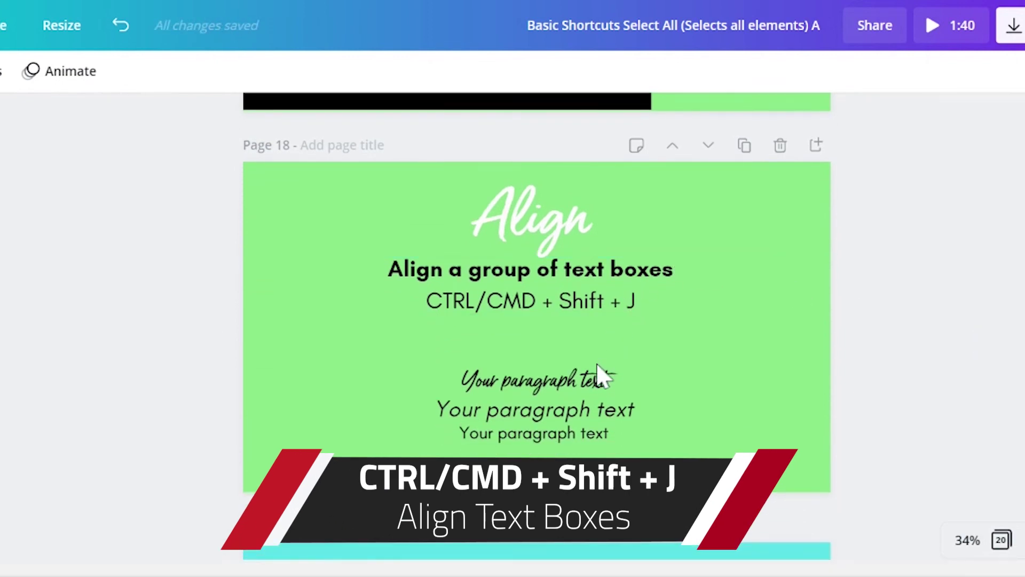
{"action": "left_click_drag", "start_coordinate": [601, 382], "coordinate": [685, 385]}
{"action": "mouse_move", "coordinate": [609, 422]}
{"action": "left_mouse_down"}
{"action": "mouse_move", "coordinate": [518, 419]}
{"action": "mouse_move", "coordinate": [606, 448]}
{"action": "left_mouse_up"}
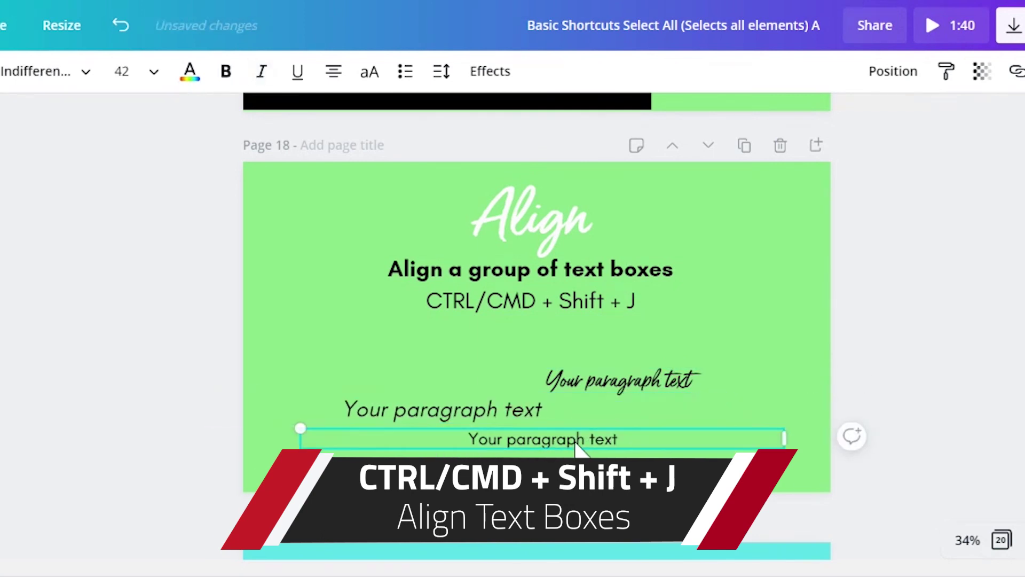
Select all three Your paragraph text boxes and align them with Ctrl+Shift+J
{"action": "left_click", "coordinate": [634, 378]}
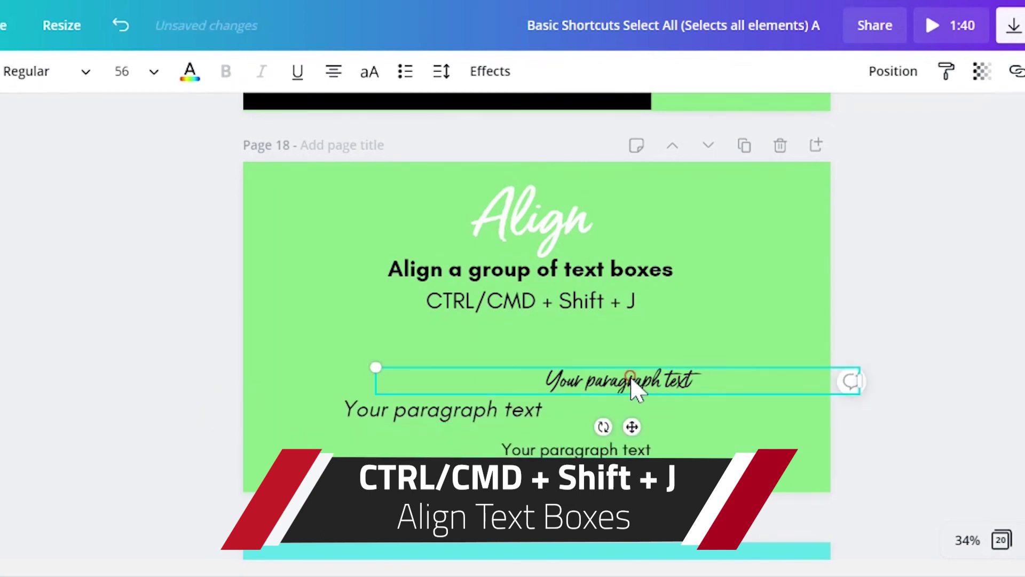
{"action": "left_click", "coordinate": [531, 414], "text": "shift"}
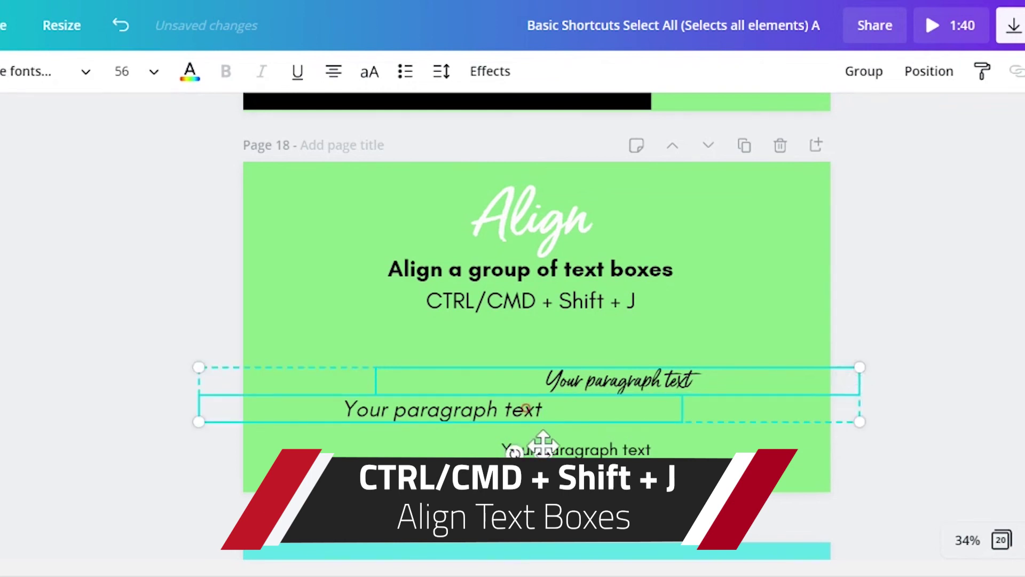
{"action": "left_click", "coordinate": [581, 453], "text": "shift"}
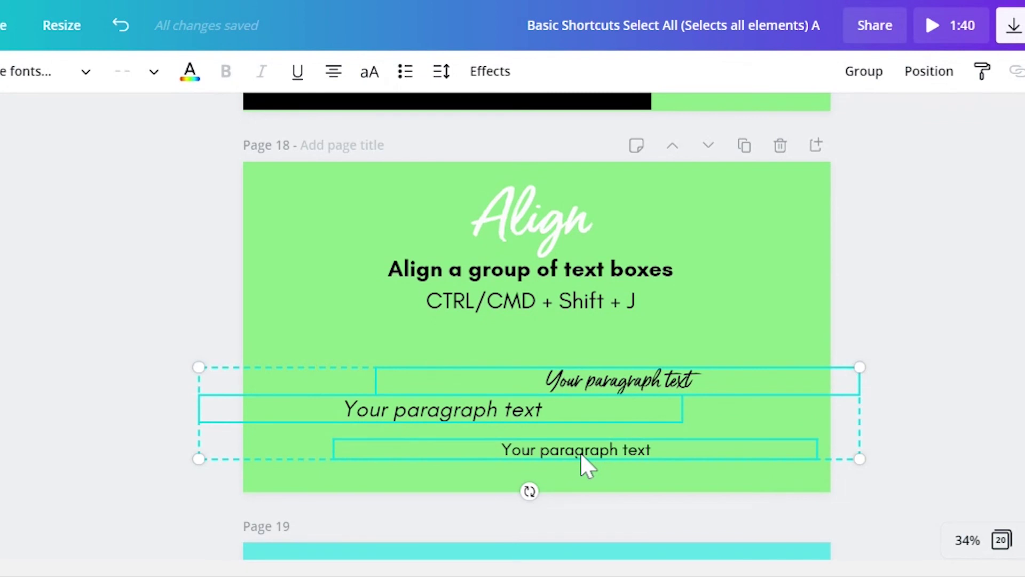
{"action": "key", "text": "ctrl+shift+j"}
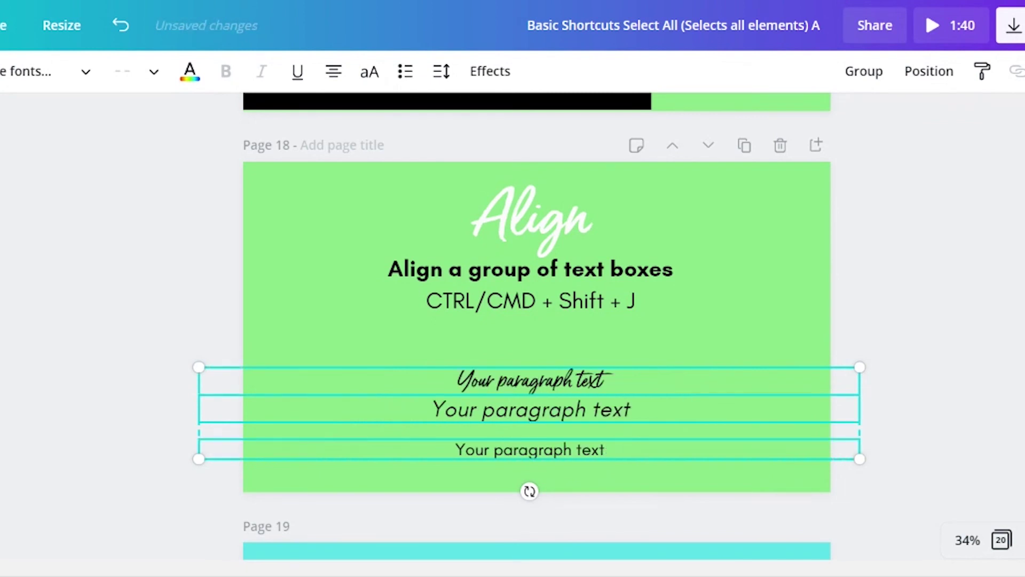
Ungroup the text elements on page 19's line-spacing slide
{"action": "scroll", "coordinate": [529, 326], "scroll_direction": "down", "scroll_amount": 2}
{"action": "scroll", "coordinate": [528, 326], "scroll_direction": "down", "scroll_amount": 4}
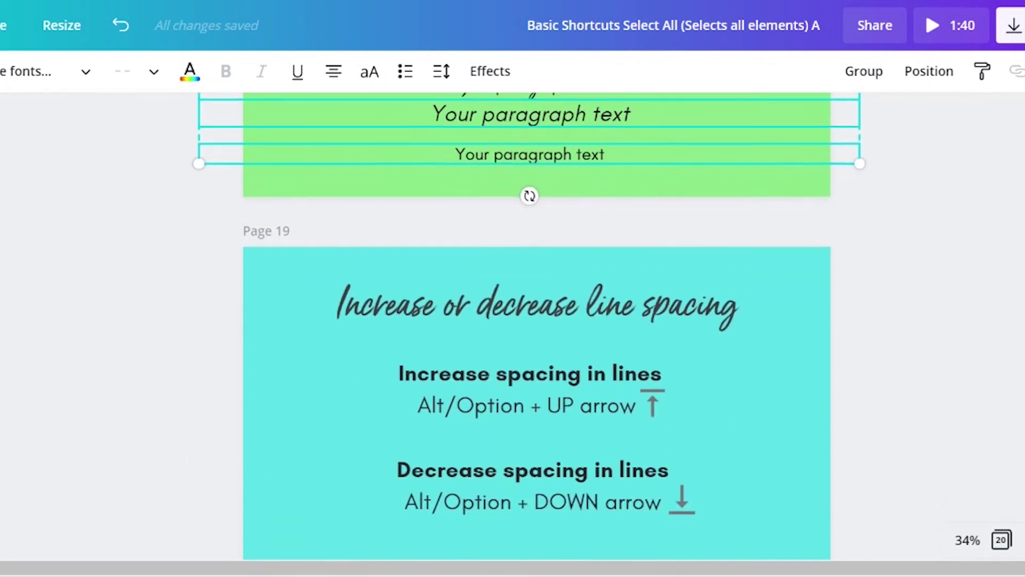
{"action": "scroll", "coordinate": [529, 326], "scroll_direction": "down", "scroll_amount": 1}
{"action": "key", "text": "Escape"}
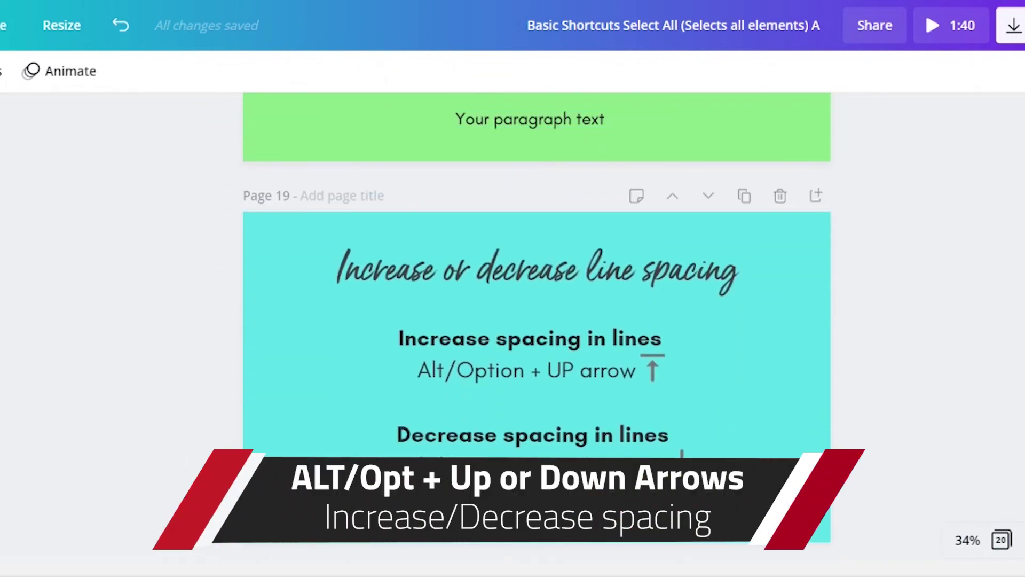
{"action": "left_click", "coordinate": [600, 369]}
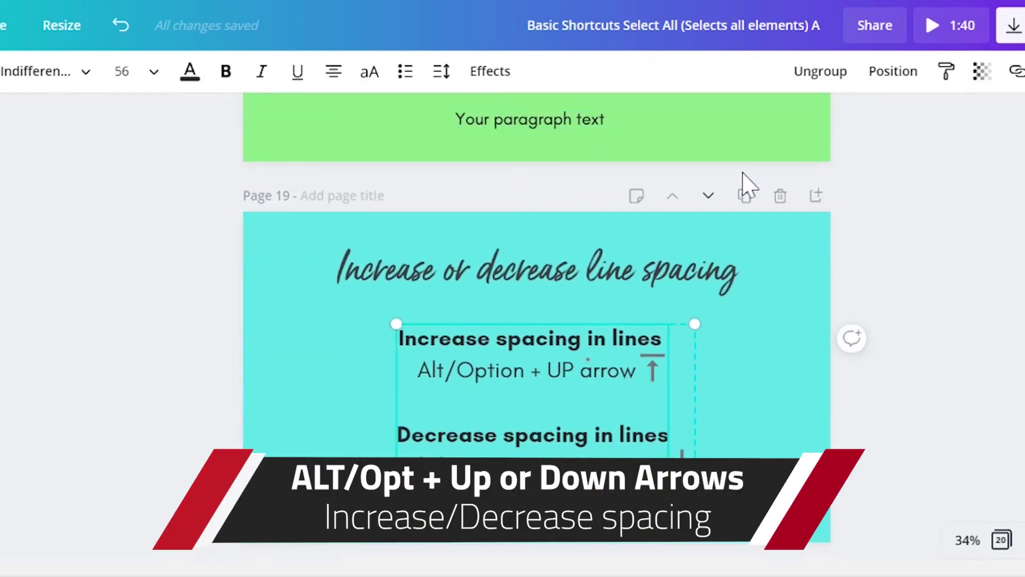
{"action": "left_click", "coordinate": [817, 88]}
{"action": "left_click", "coordinate": [900, 319]}
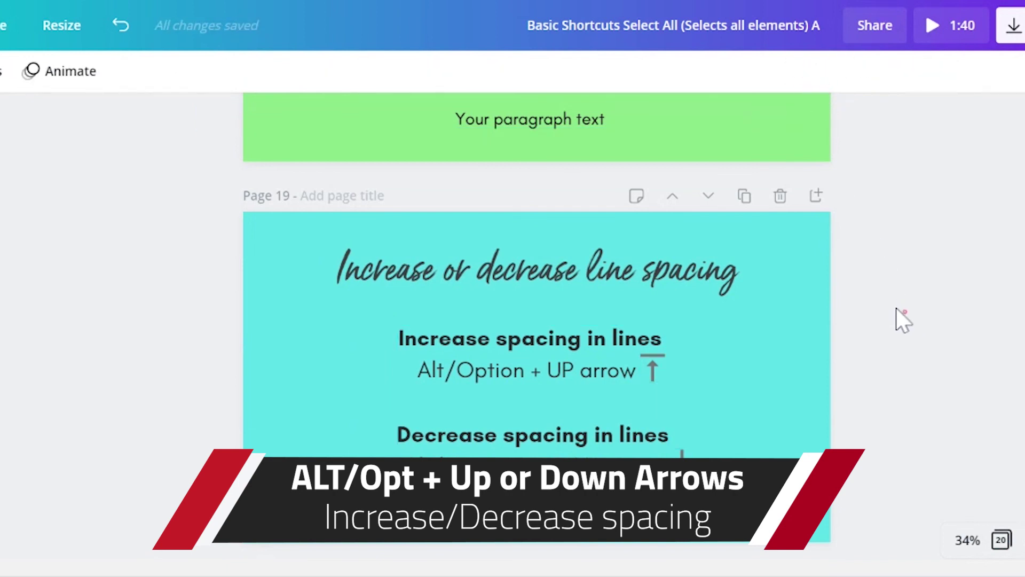
Raise the instructions' line spacing two steps, lower it one, then scroll to page 20
{"action": "left_click", "coordinate": [546, 366]}
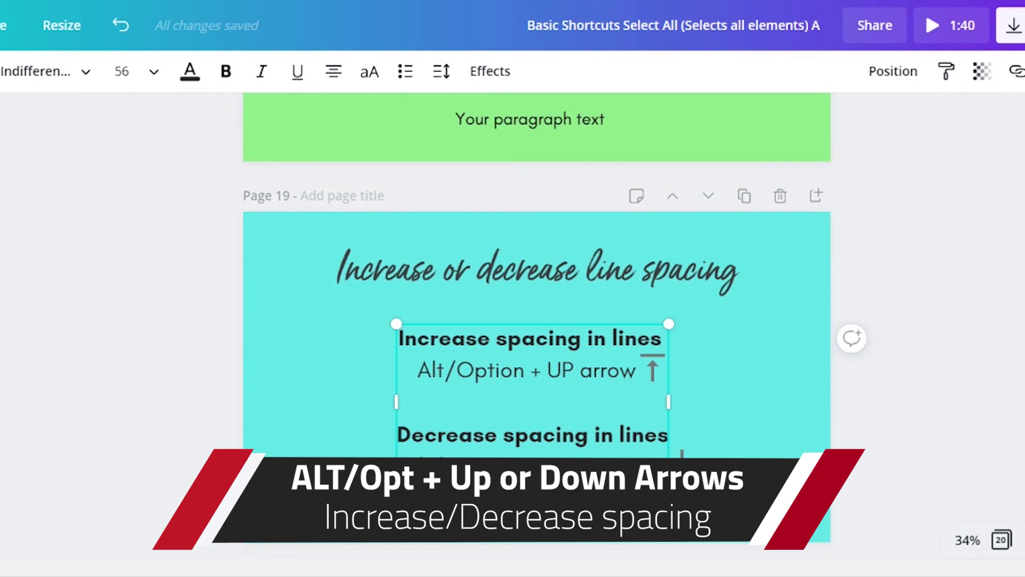
{"action": "key", "text": "alt+Up"}
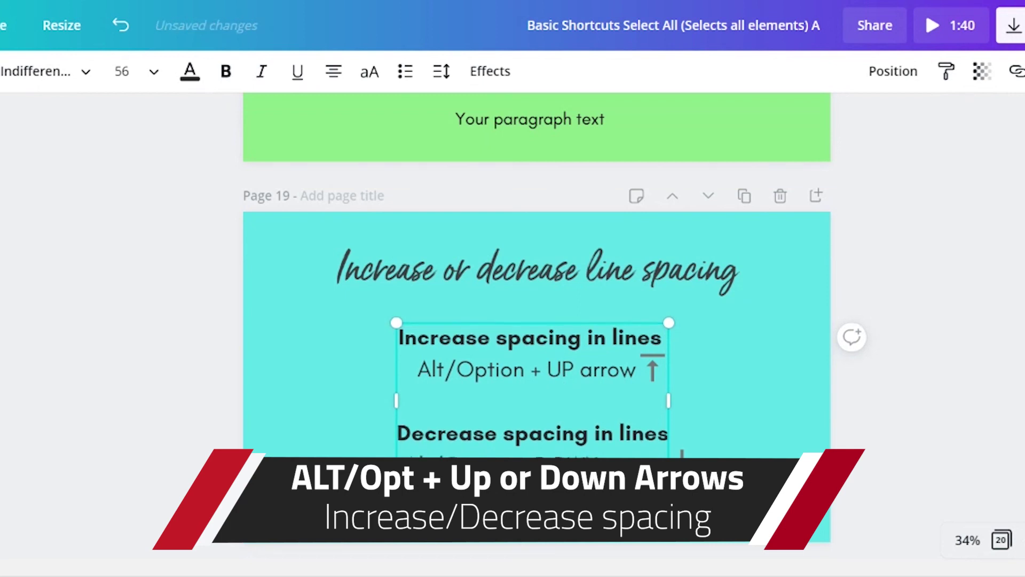
{"action": "key", "text": "alt+Up"}
{"action": "key", "text": "alt+Down"}
{"action": "key", "text": "alt+Down"}
{"action": "key", "text": "alt+Down"}
{"action": "key", "text": "alt+Down"}
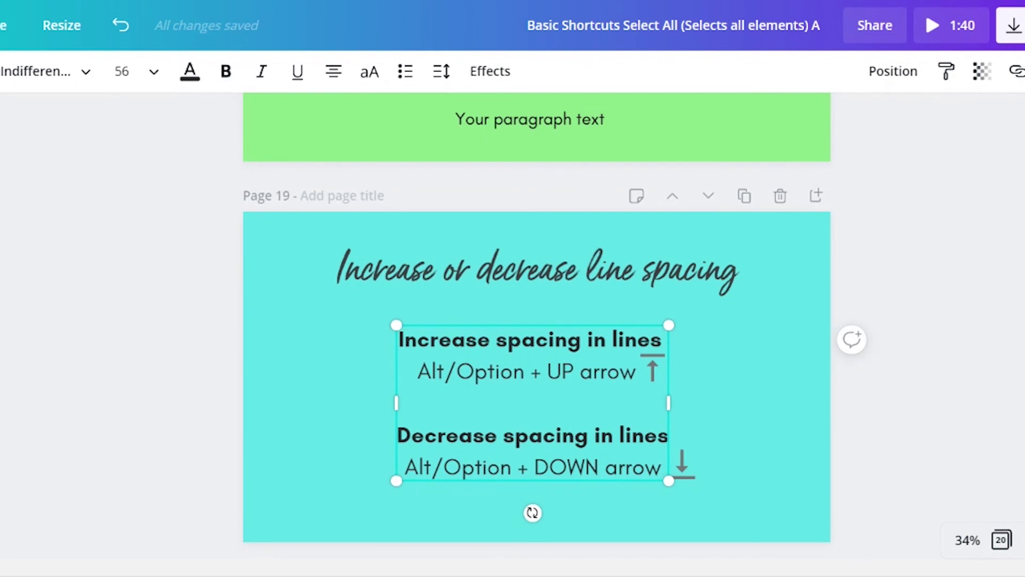
{"action": "scroll", "coordinate": [534, 321], "scroll_direction": "down", "scroll_amount": 3}
{"action": "scroll", "coordinate": [534, 320], "scroll_direction": "down", "scroll_amount": 2}
{"action": "scroll", "coordinate": [535, 320], "scroll_direction": "down", "scroll_amount": 3}
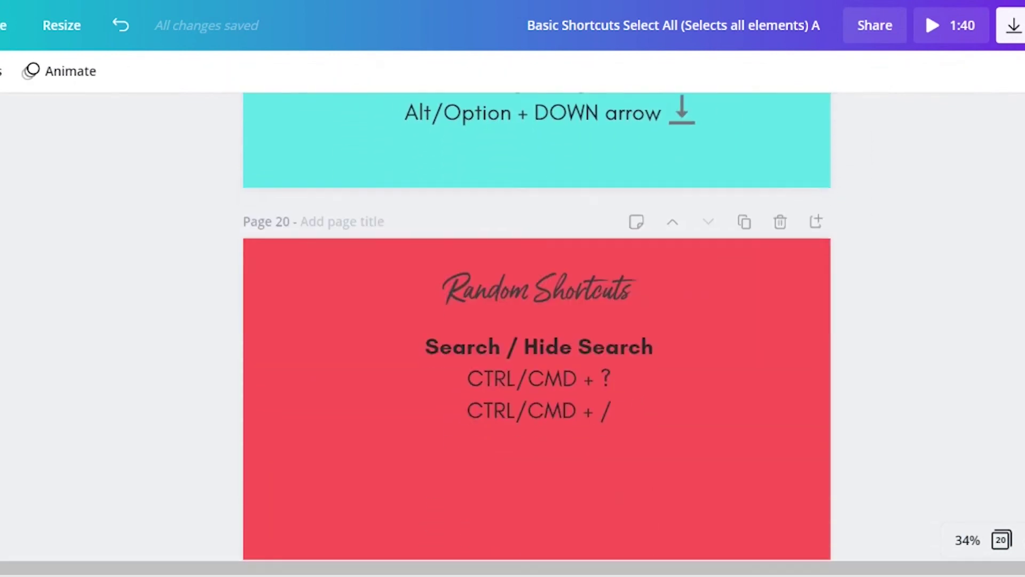
{"action": "scroll", "coordinate": [534, 321], "scroll_direction": "down", "scroll_amount": 2}
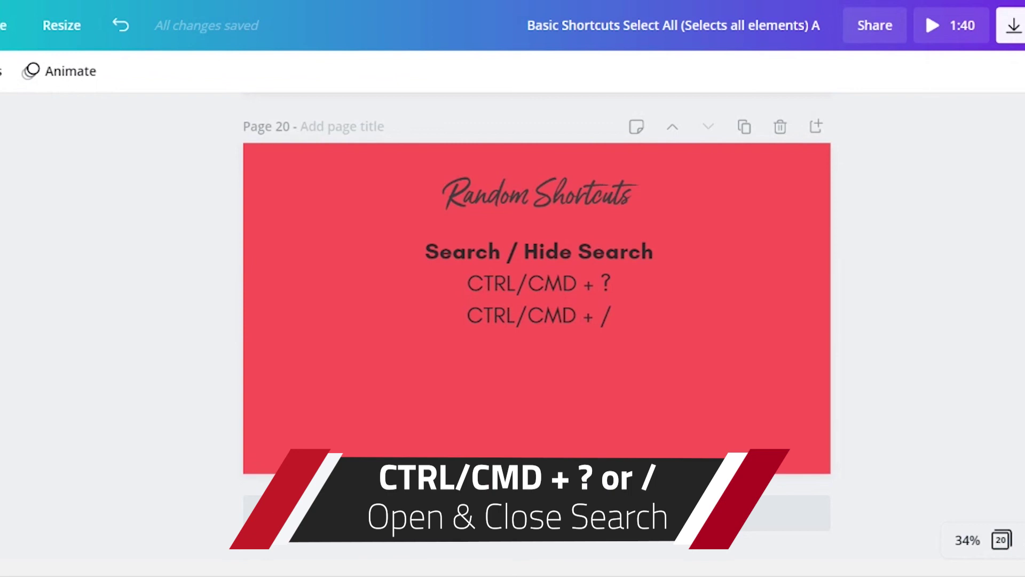
{"action": "key", "text": "ctrl+slash"}
{"action": "key", "text": "ctrl+slash"}
{"action": "key", "text": "ctrl+slash"}
{"action": "key", "text": "ctrl+slash"}
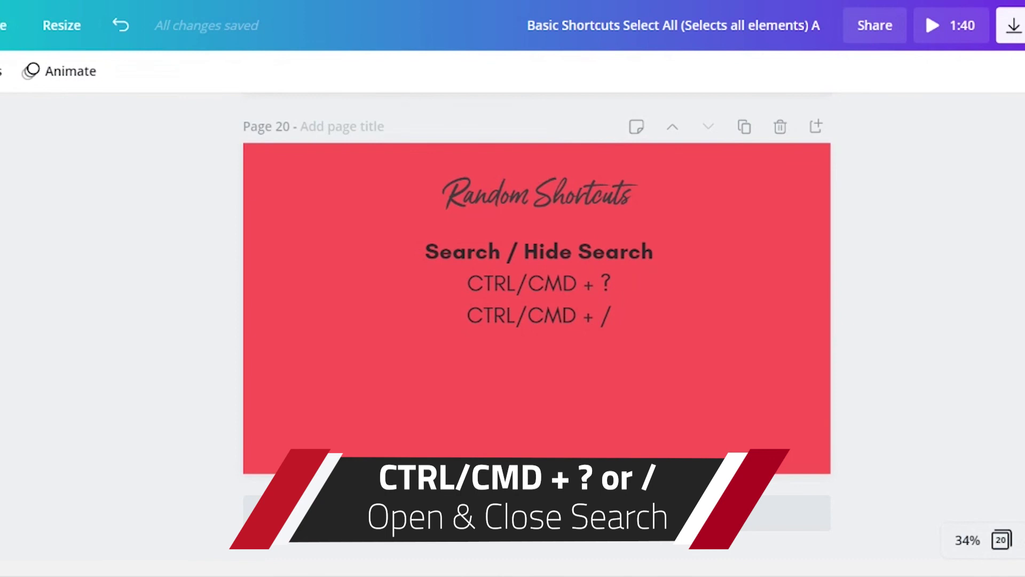